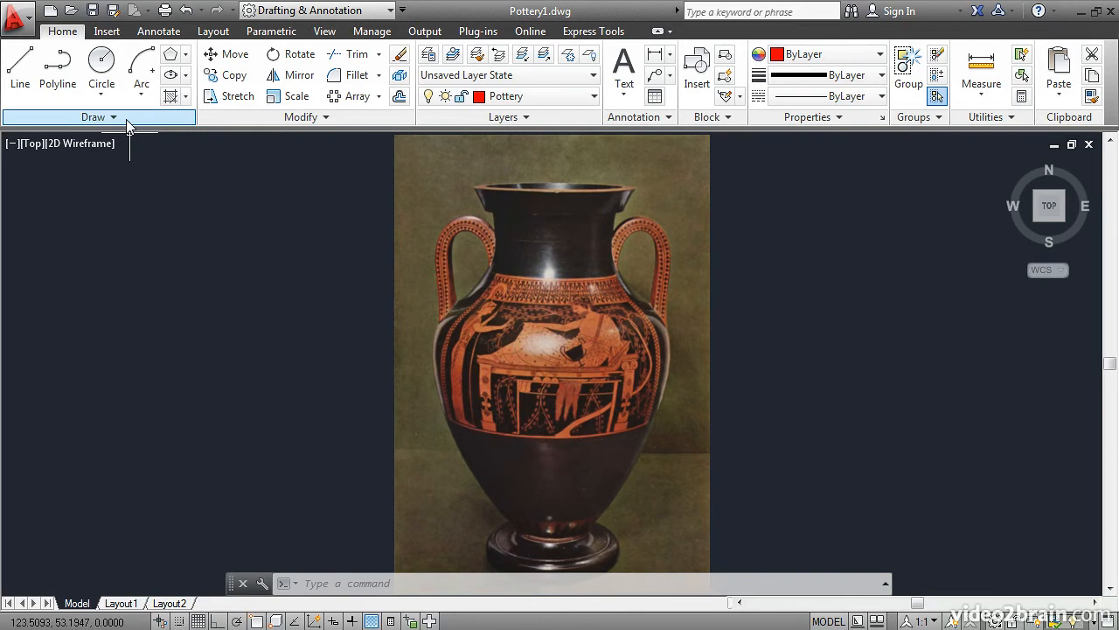
Step: Start a fit-point spline at the vase's left rim corner and trace the lip and neck down toward the shoulder
left_click(127, 121)
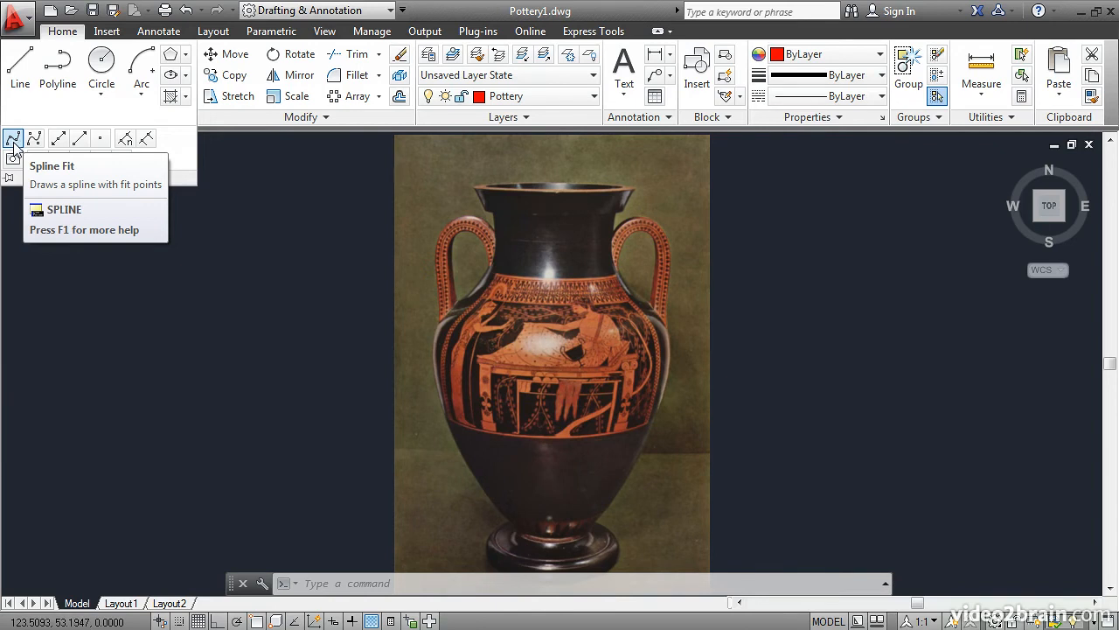
left_click(14, 140)
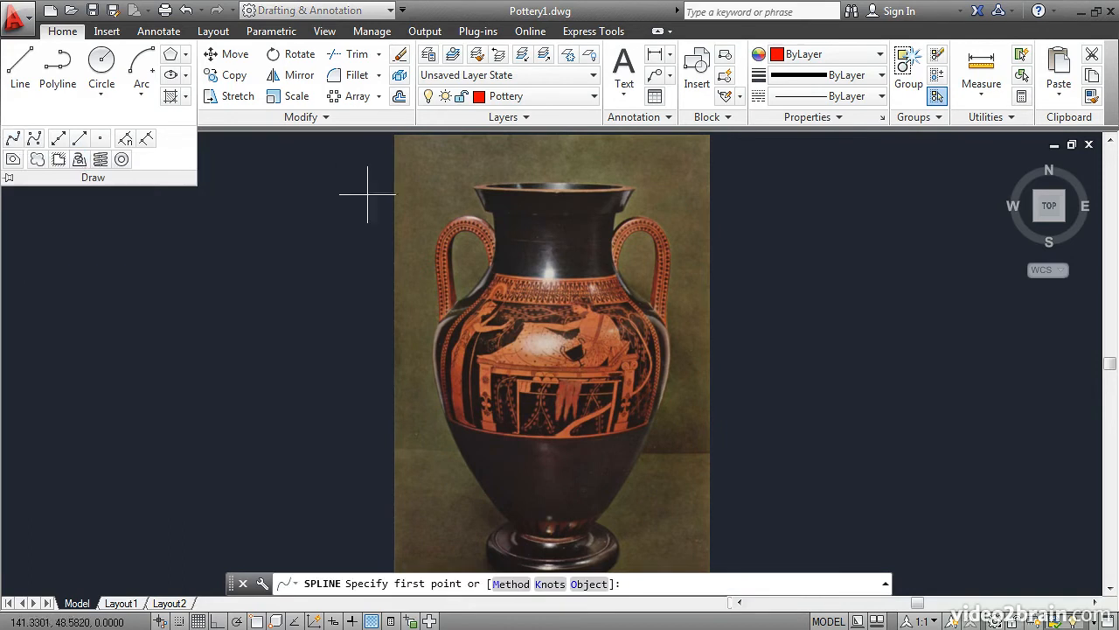
scroll(457, 180, "up", 6)
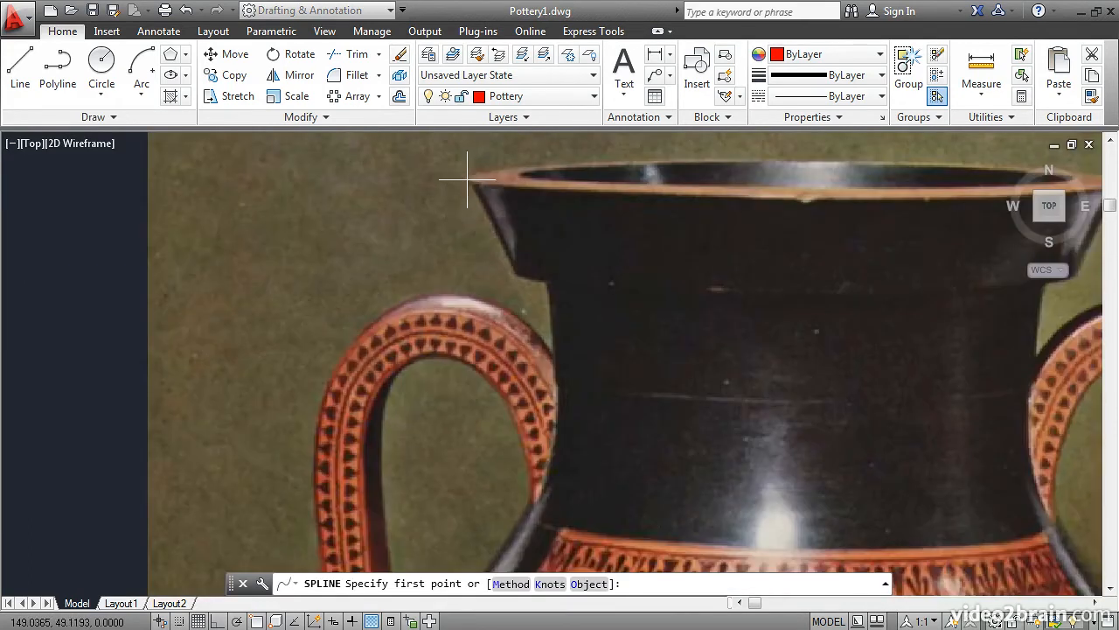
left_click(467, 180)
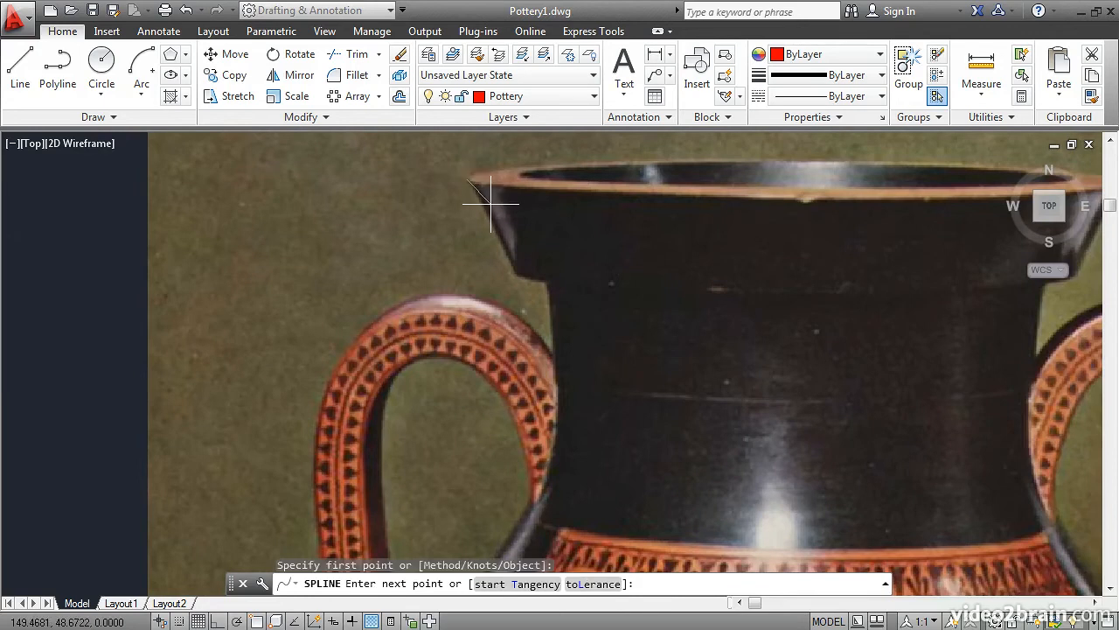
left_click(516, 277)
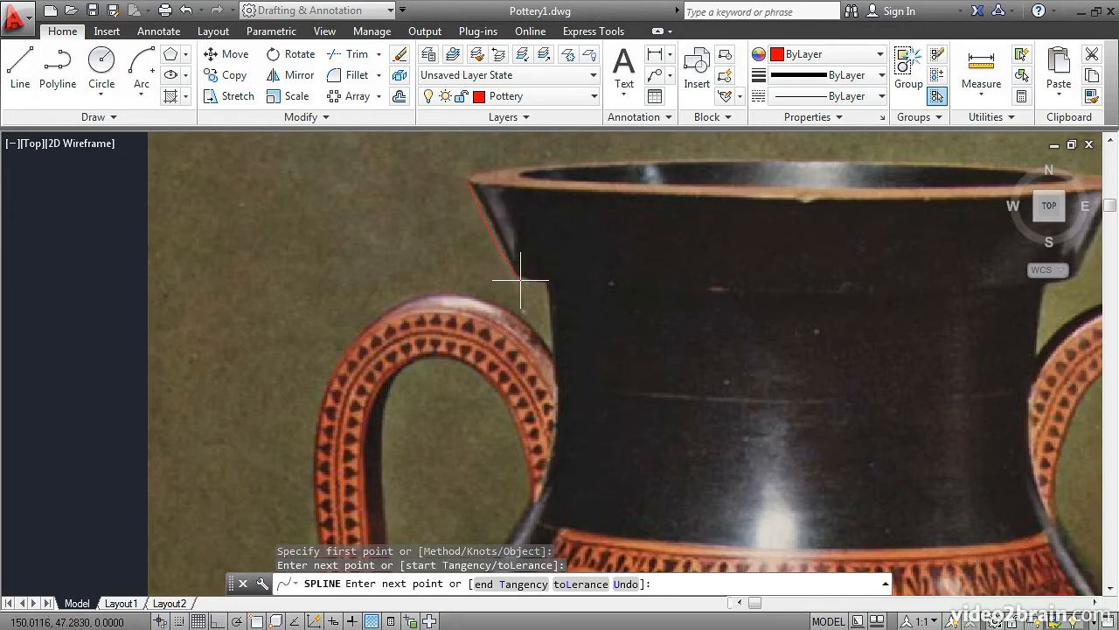
left_click(545, 285)
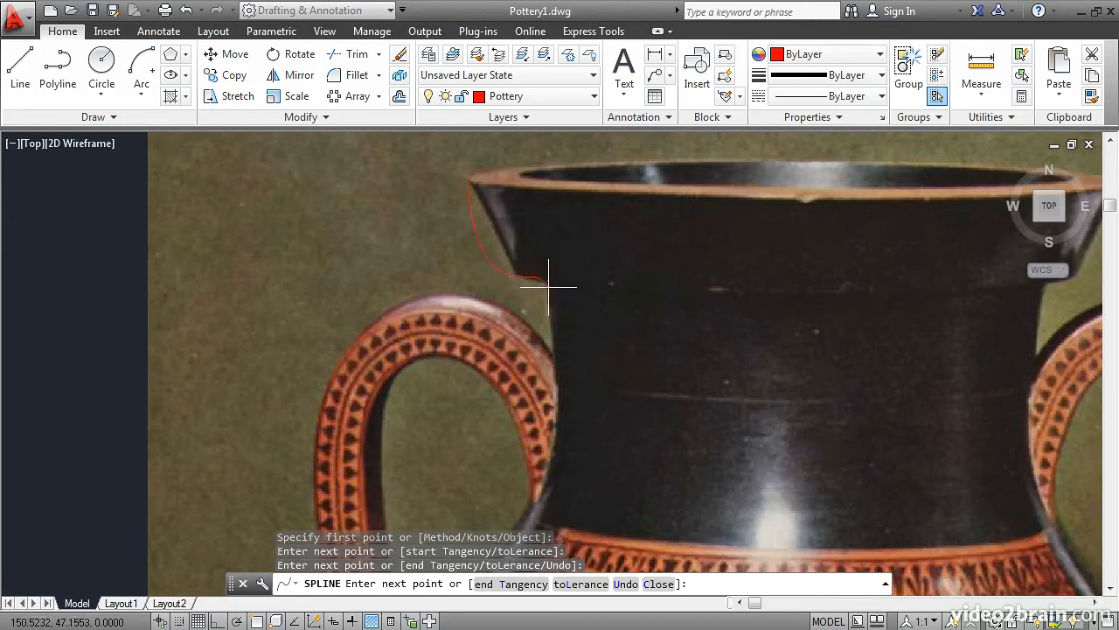
left_click(556, 363)
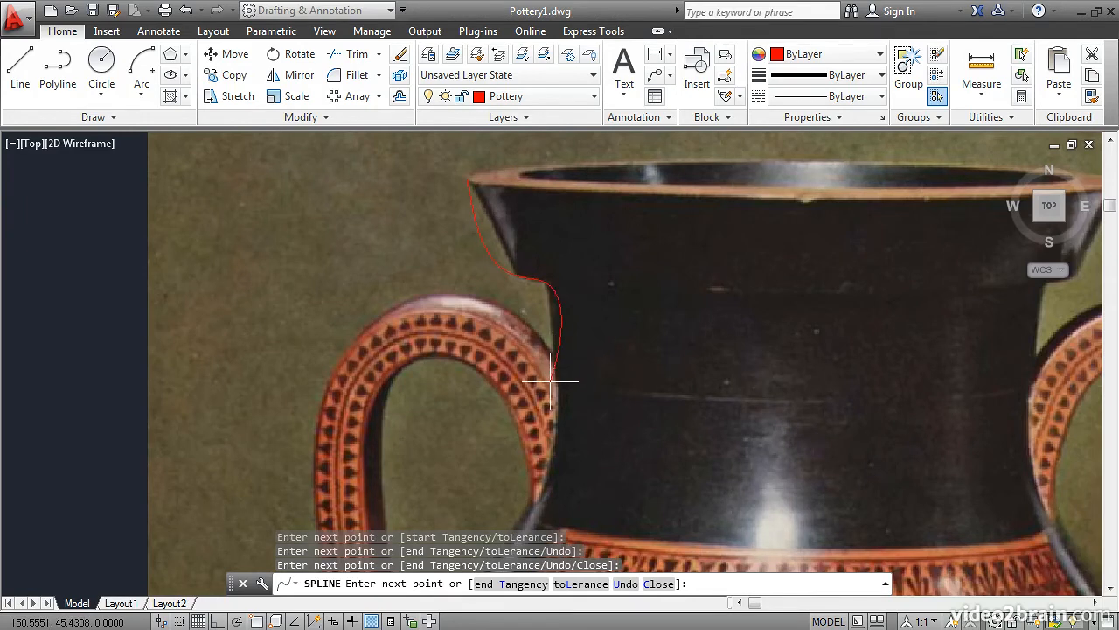
left_click(549, 453)
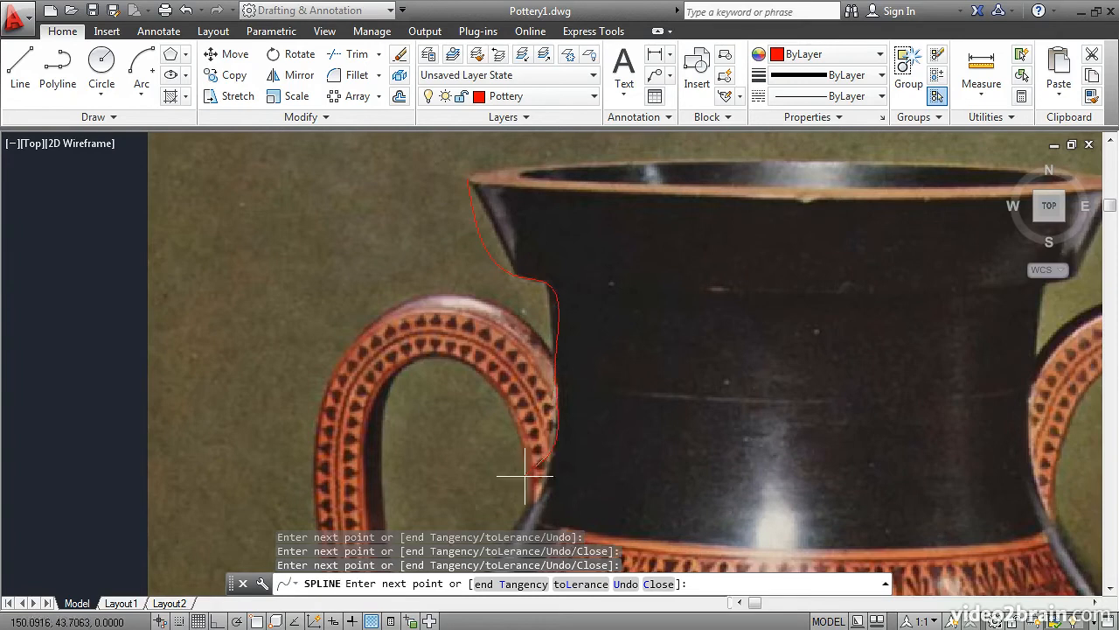
Step: Continue the fit-point spline along the left shoulder, past the handle's lower end, to the widest part of the body
middle_click_drag(495, 502, 498, 275)
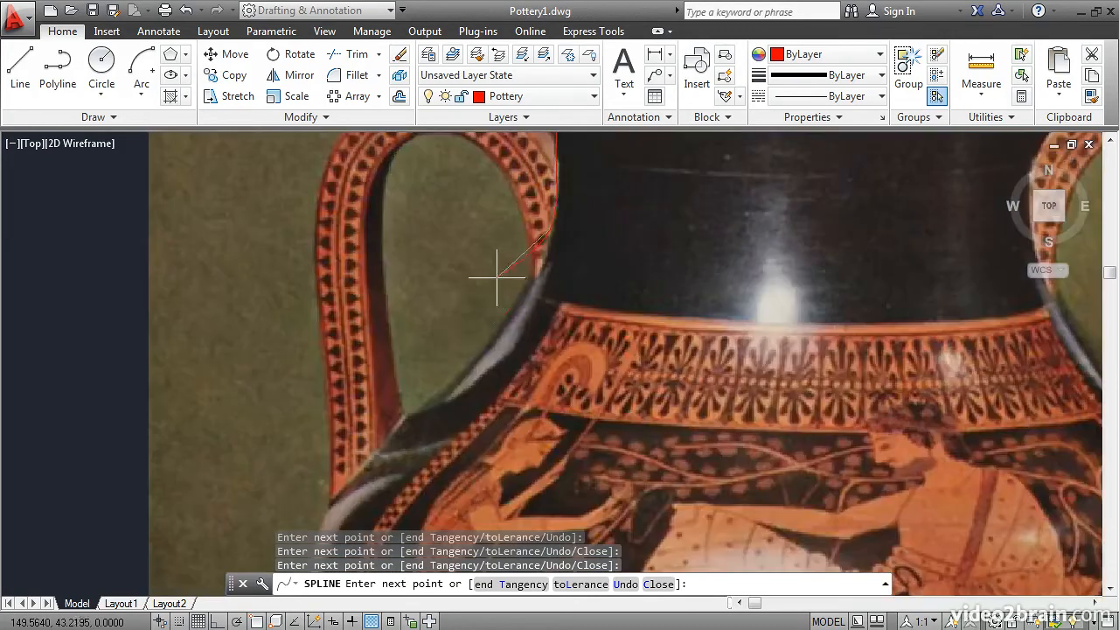
left_click(458, 375)
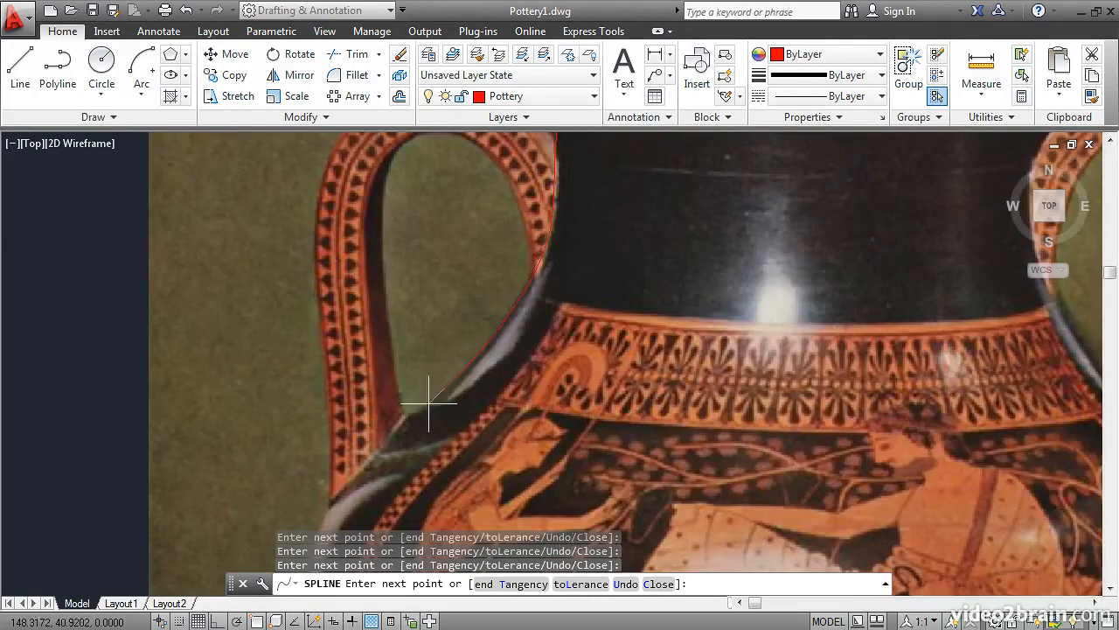
left_click(403, 418)
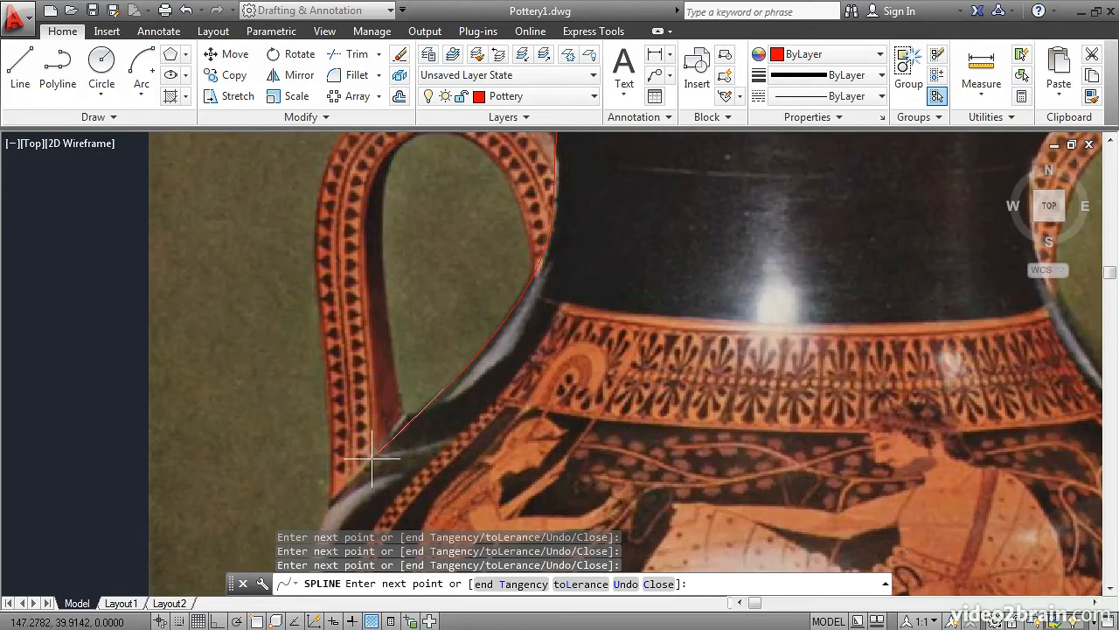
scroll(370, 456, "down", 1)
middle_click_drag(364, 467, 440, 287)
left_click(417, 314)
left_click(404, 398)
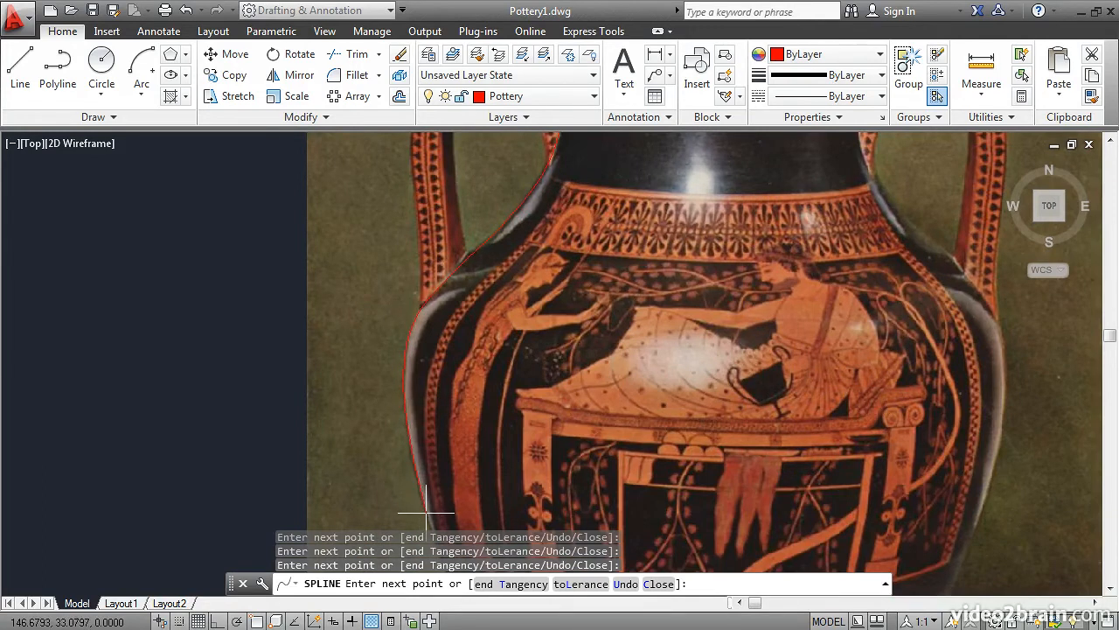
Step: Trace the left lower body and around the foot's edge, ending the fit-point spline near the centre of the base
middle_click_drag(429, 497, 421, 215)
left_click(451, 330)
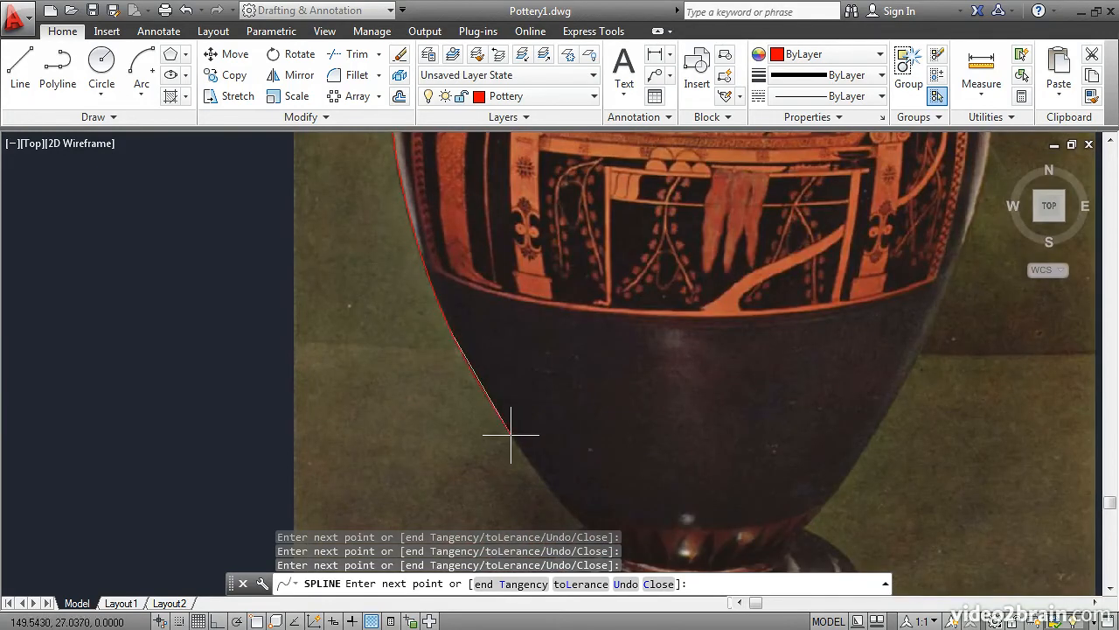
middle_click_drag(550, 474, 503, 297)
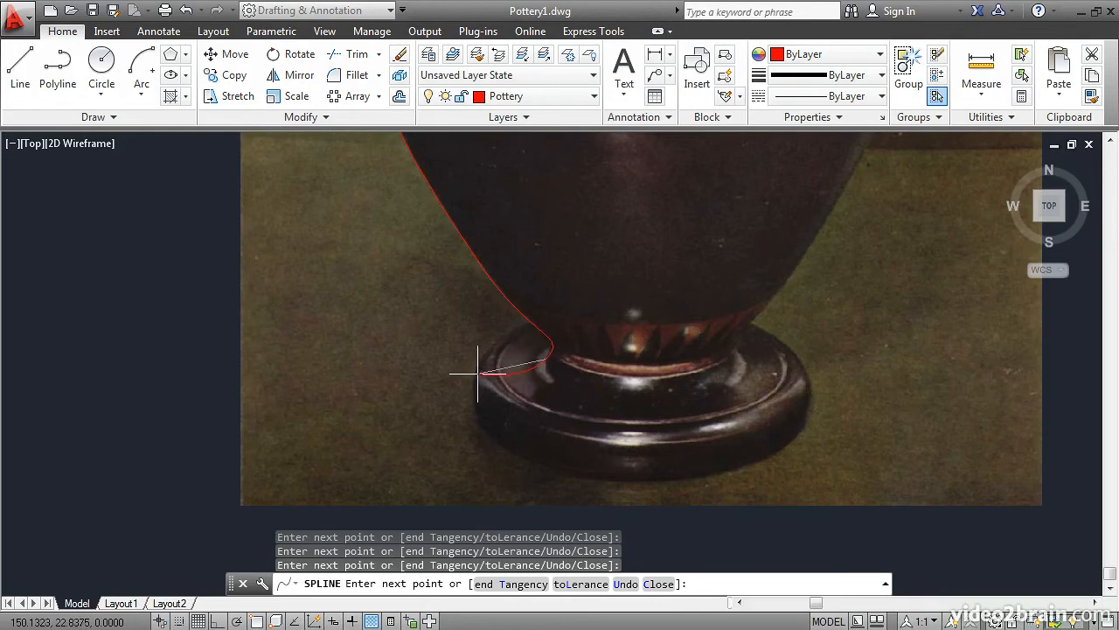
left_click(478, 370)
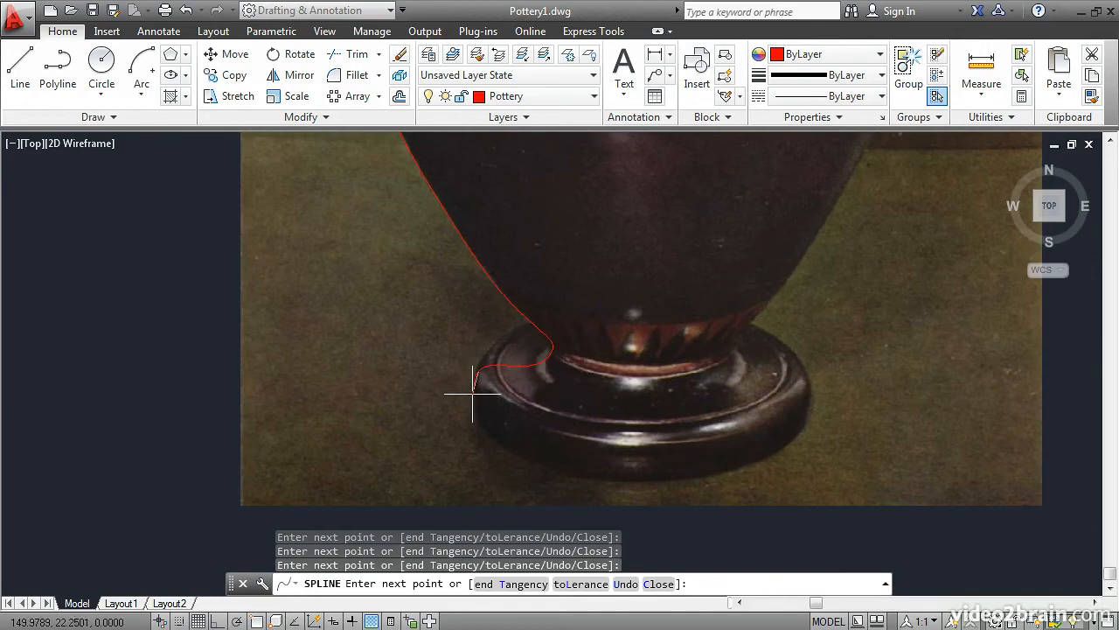
left_click(472, 394)
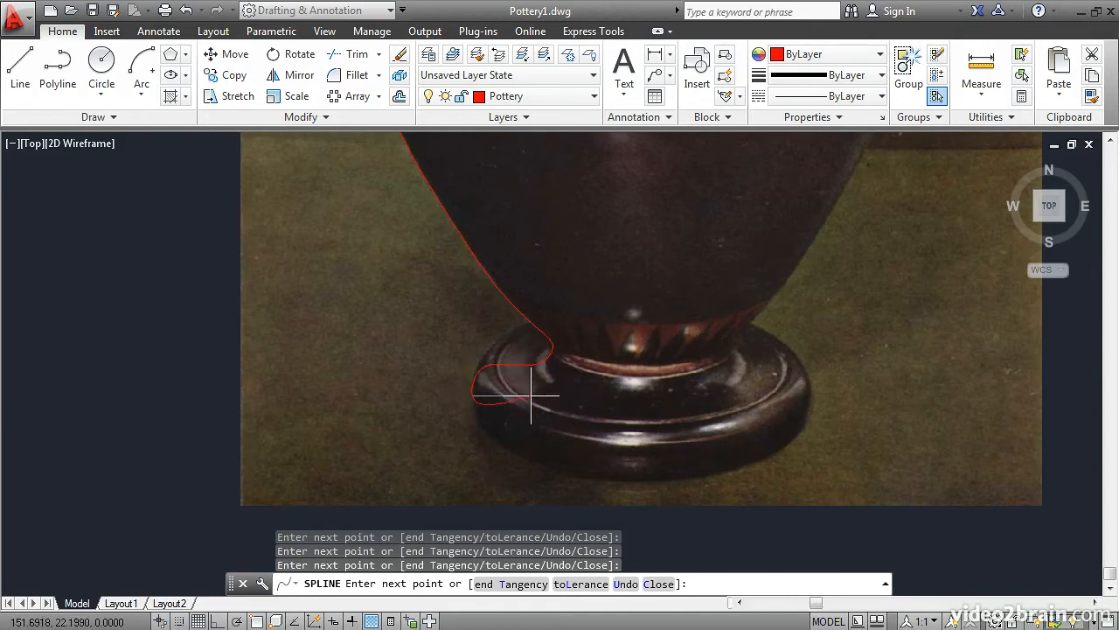
left_click(524, 403)
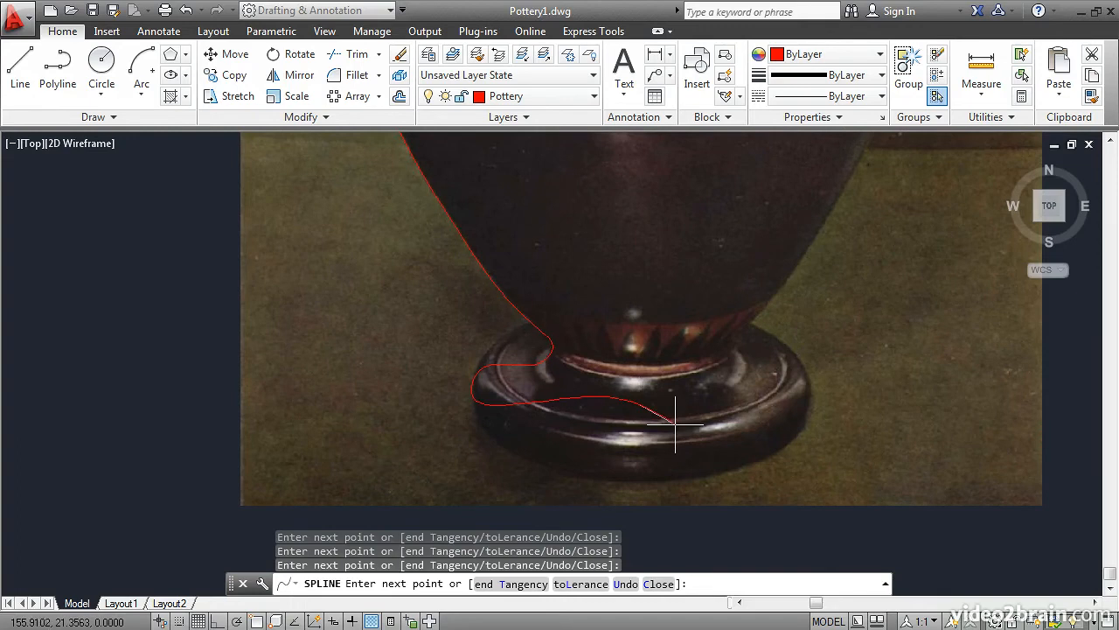
key("Return")
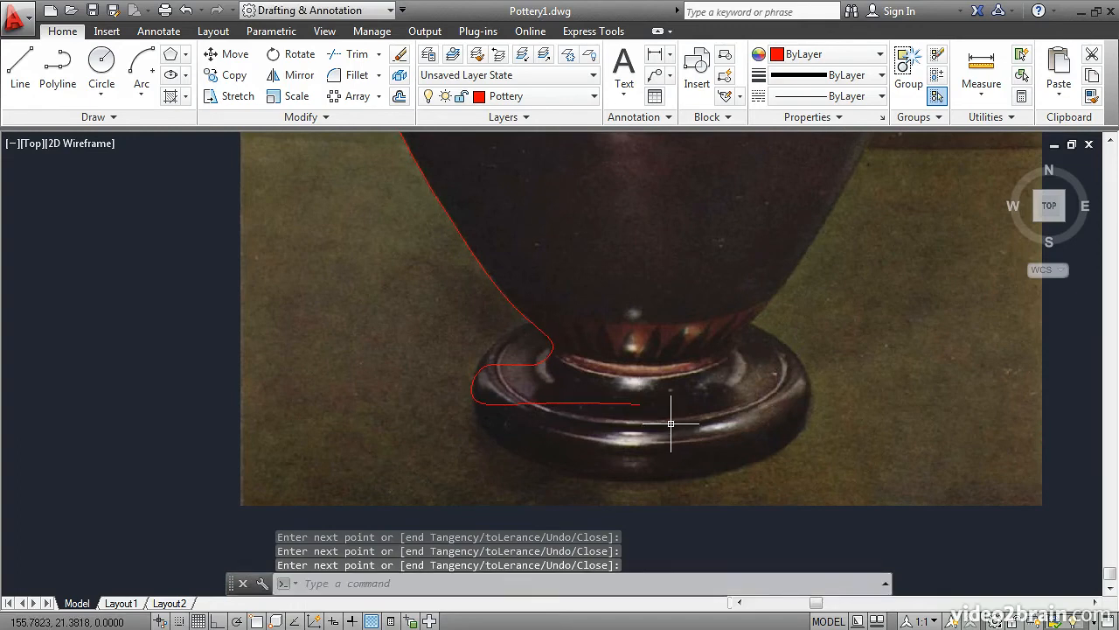
middle_click(629, 336)
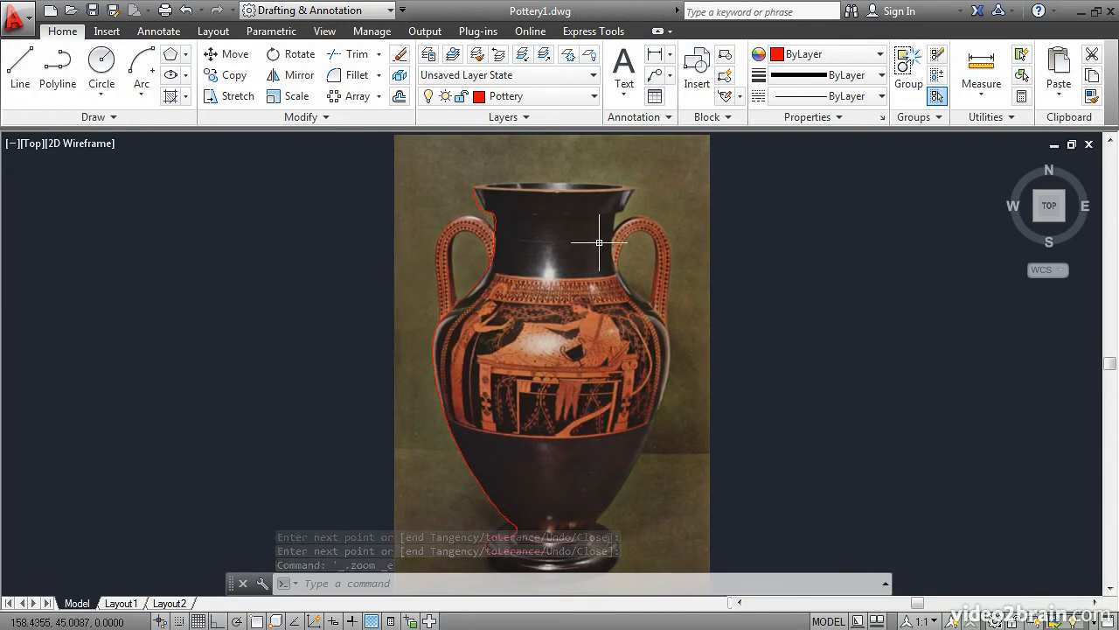
Step: Start a control-vertex spline at the vase's right rim corner and place vertices down the lip and neck
left_click(121, 119)
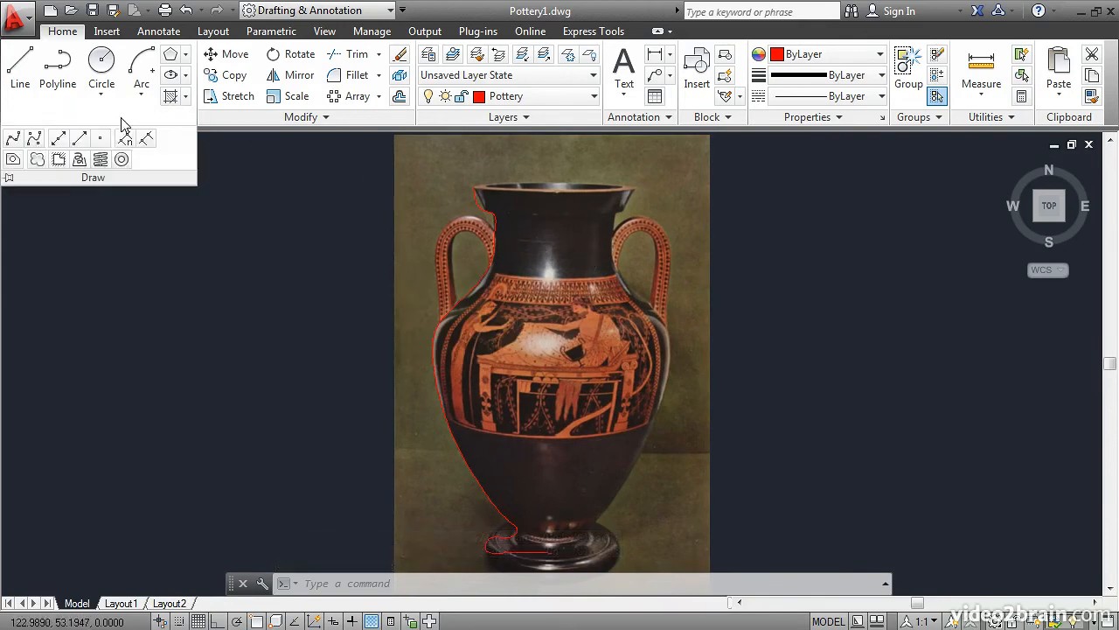
left_click(34, 140)
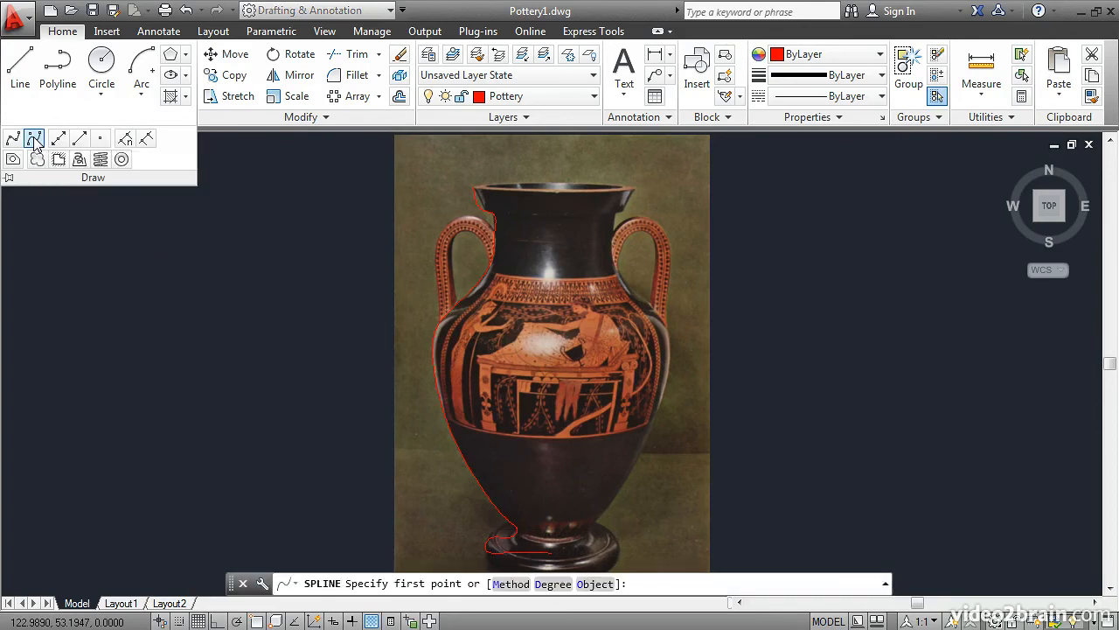
scroll(634, 199, "up", 2)
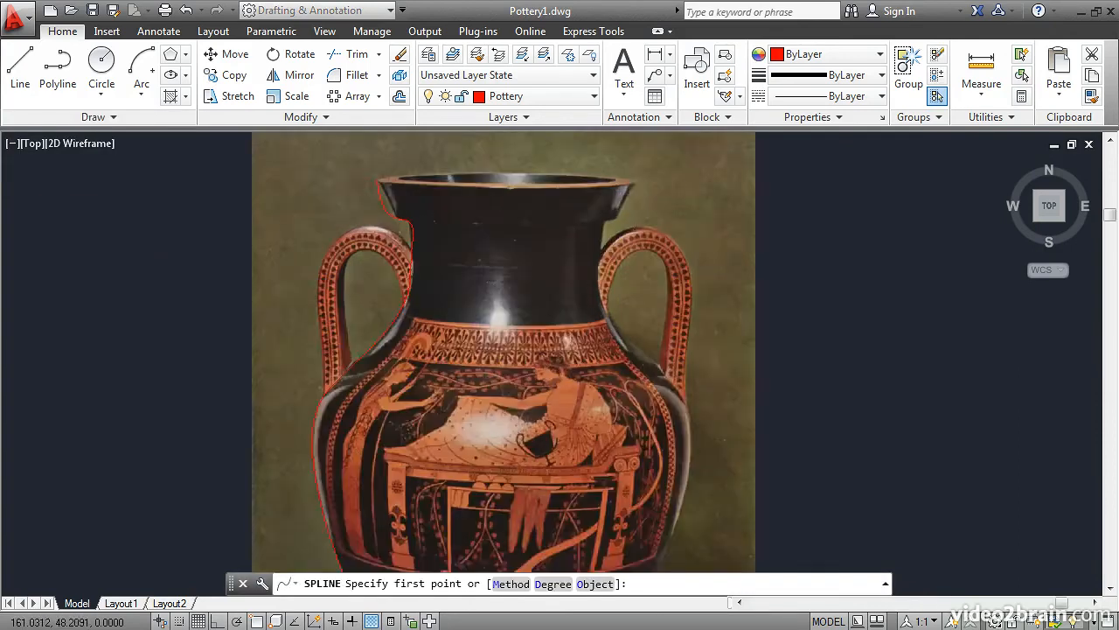
scroll(634, 199, "up", 3)
middle_click_drag(642, 180, 645, 219)
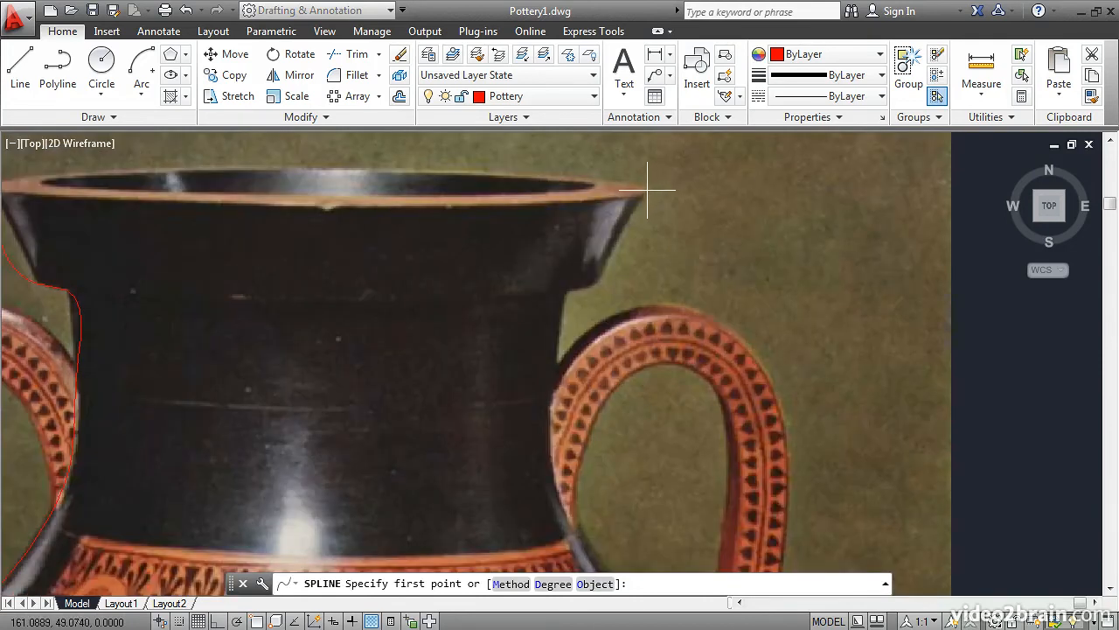
left_click(647, 189)
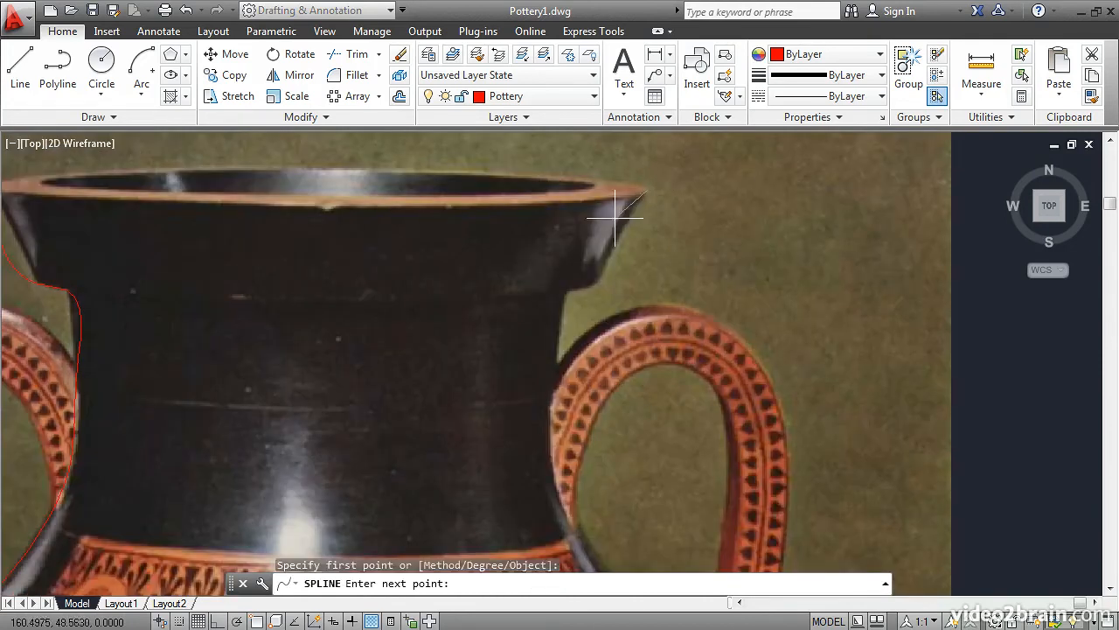
left_click(599, 286)
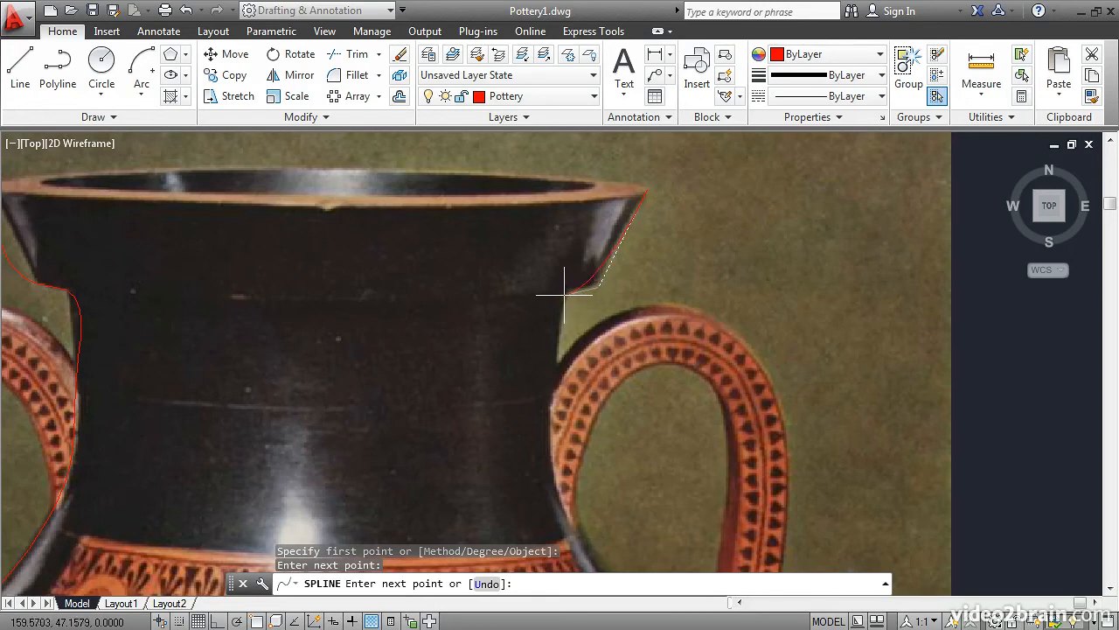
left_click(563, 293)
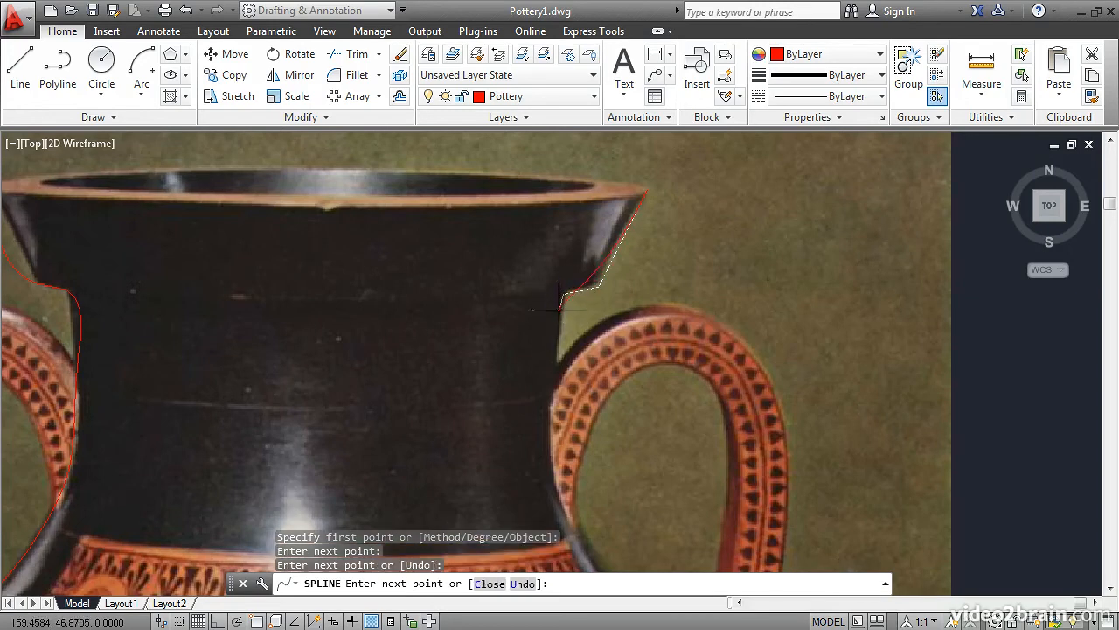
left_click(550, 385)
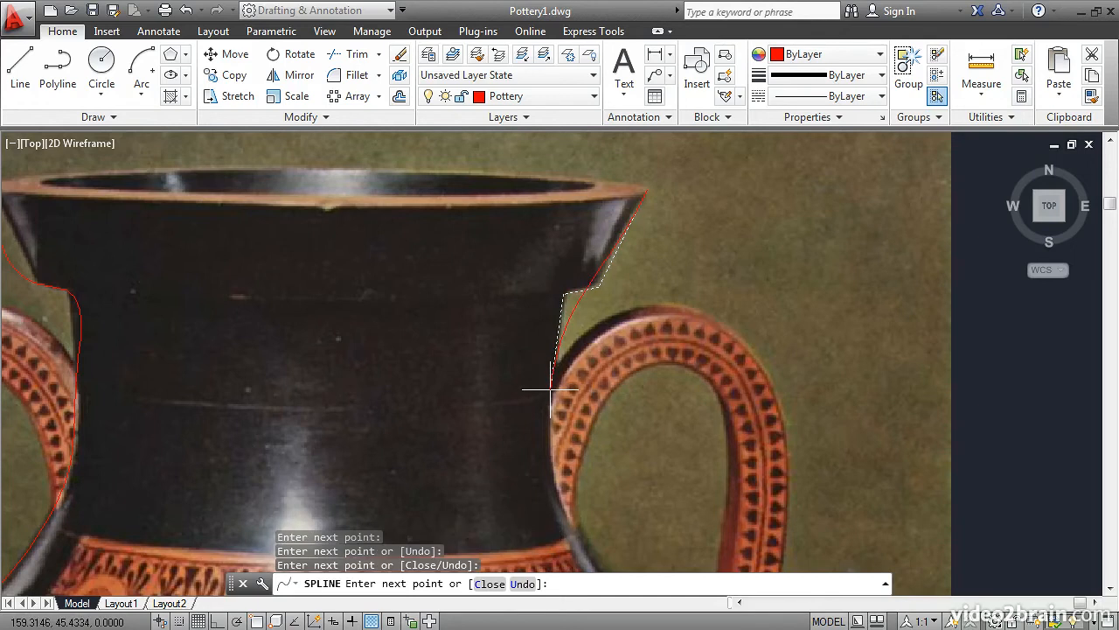
left_click(564, 498)
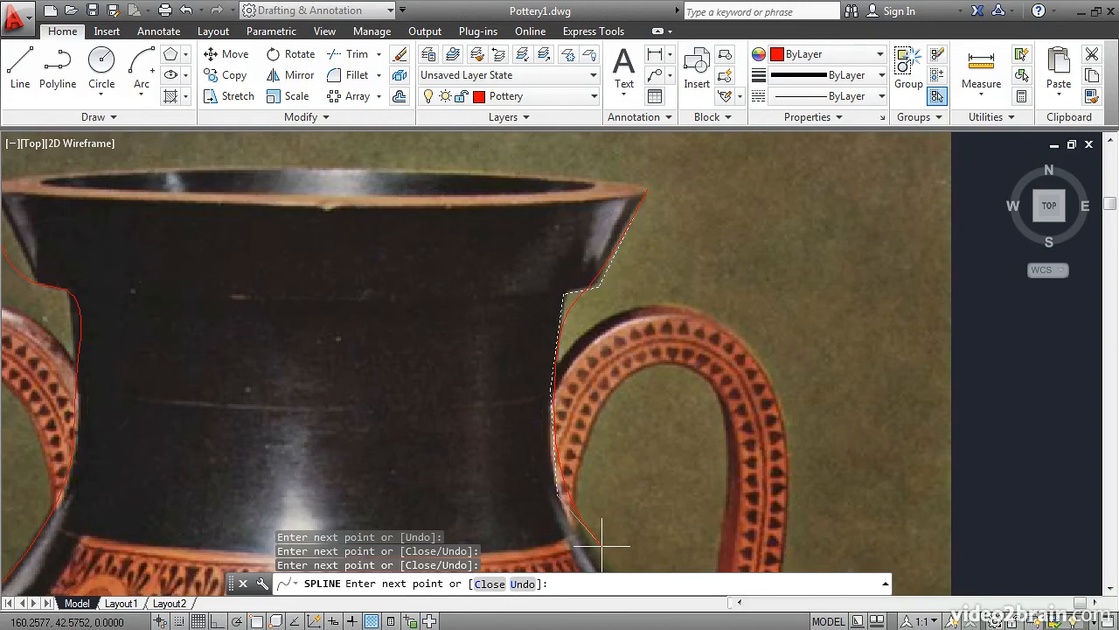
Step: Continue the control-vertex spline along the right shoulder, past the handle's lower end, to the widest part of the body
middle_click_drag(599, 534, 554, 312)
left_click(557, 346)
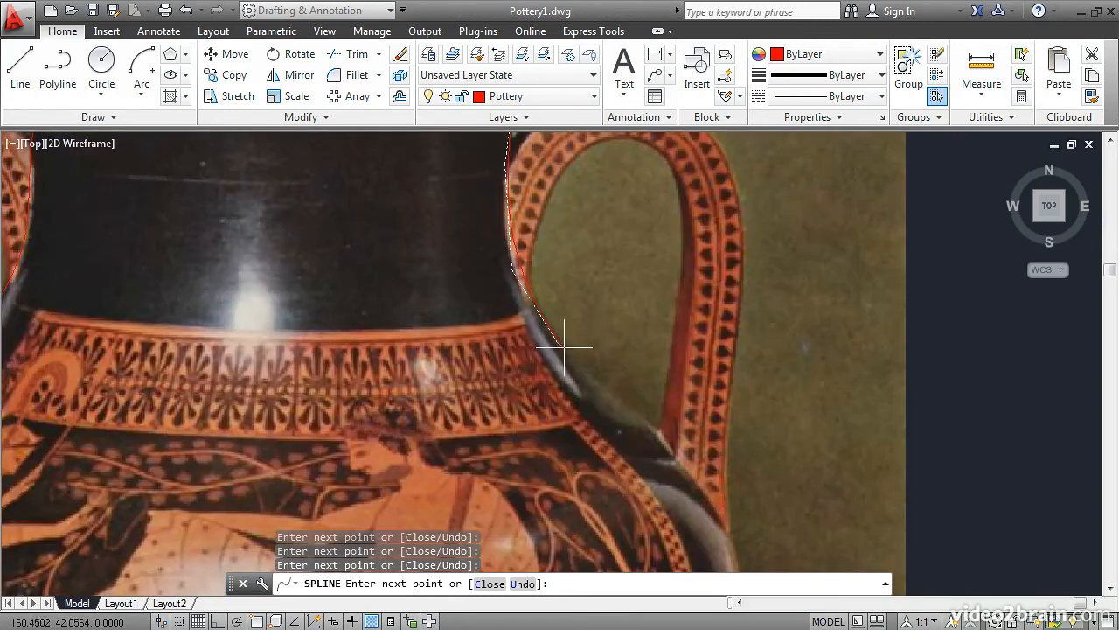
left_click(624, 399)
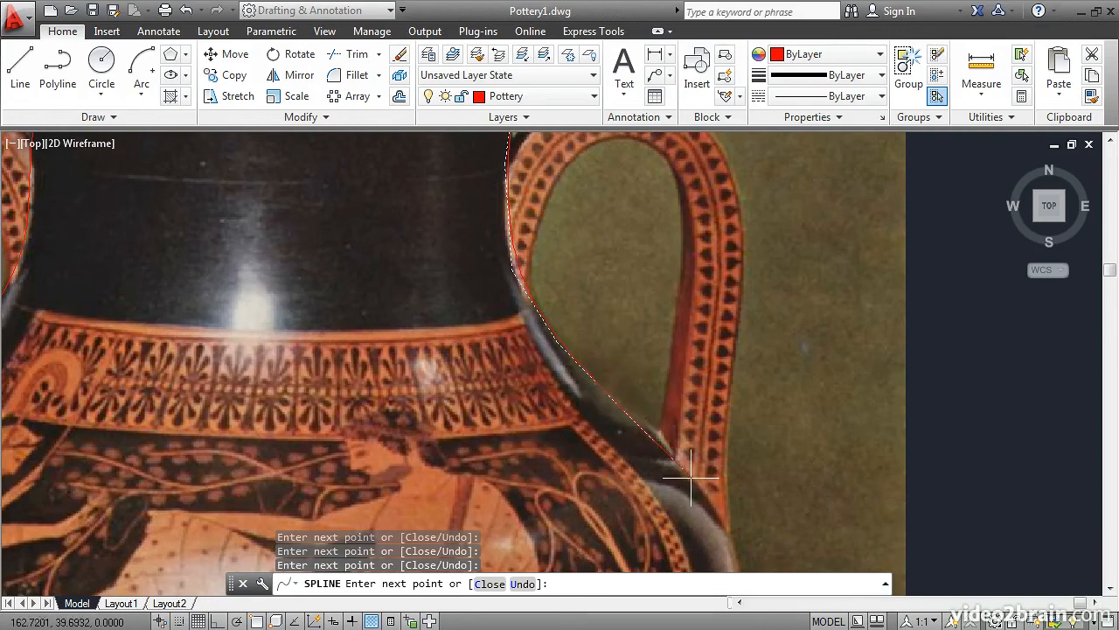
mouse_move(722, 489)
middle_mouse_down()
mouse_move(717, 497)
mouse_move(637, 245)
mouse_move(625, 276)
middle_mouse_up()
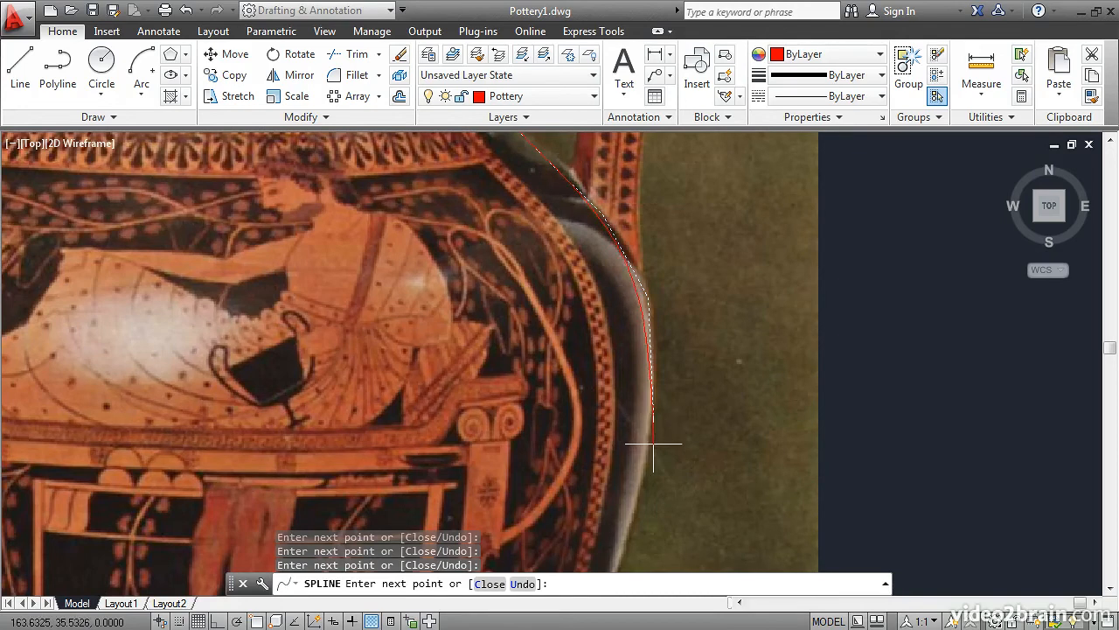
Step: Trace the right lower body and around the foot's edge, ending the control-vertex spline near the centre of the base
scroll(653, 445, "down", 2)
middle_click_drag(620, 453, 654, 258)
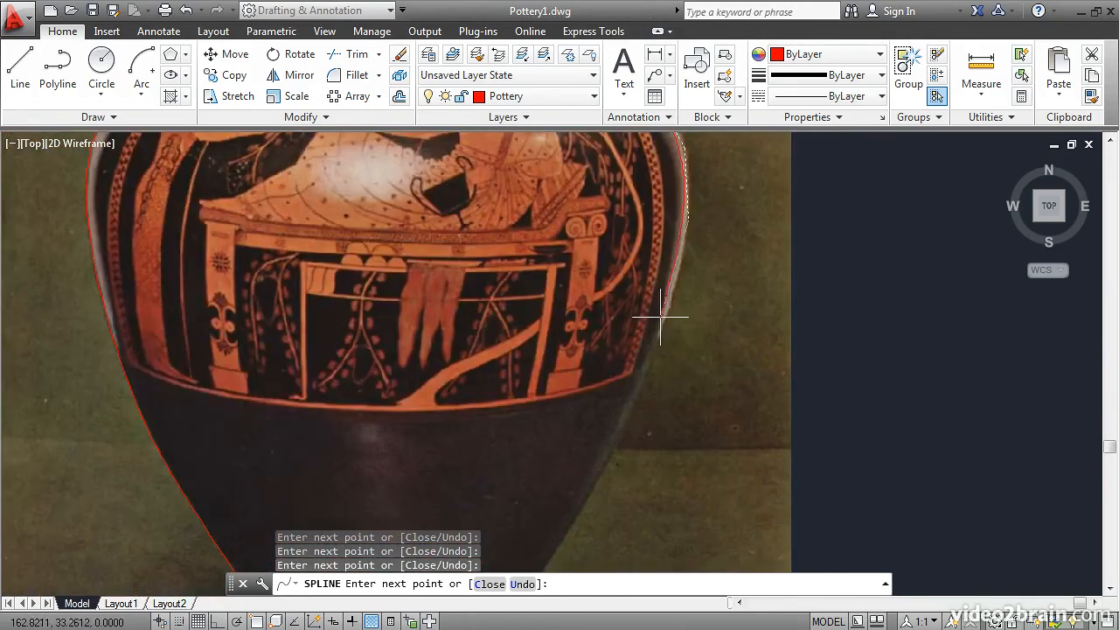
left_click(626, 425)
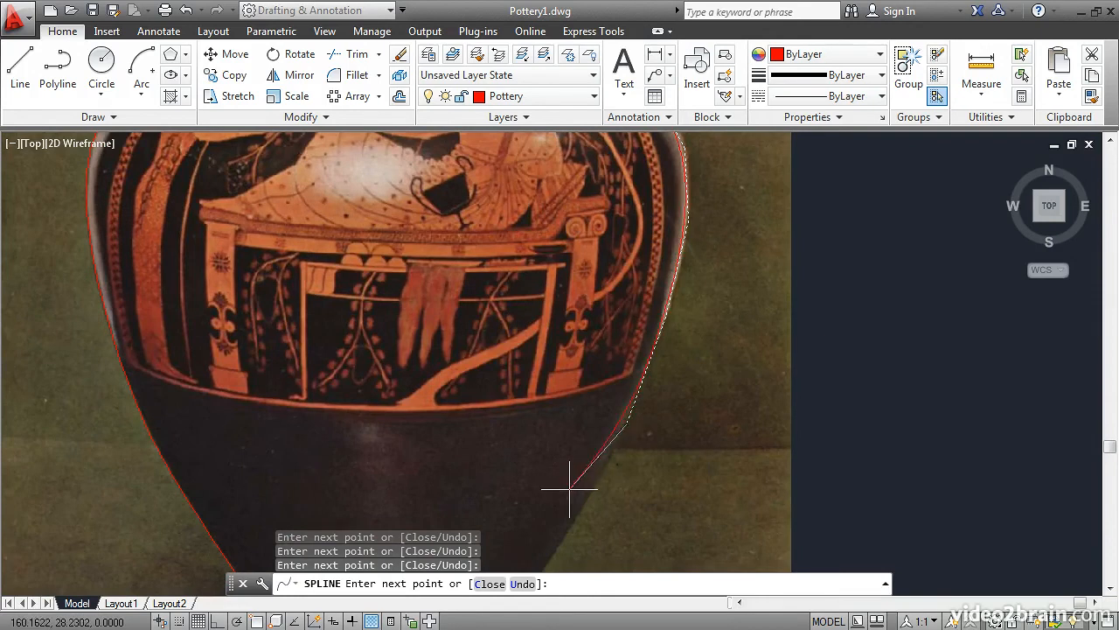
middle_click_drag(569, 482, 639, 229)
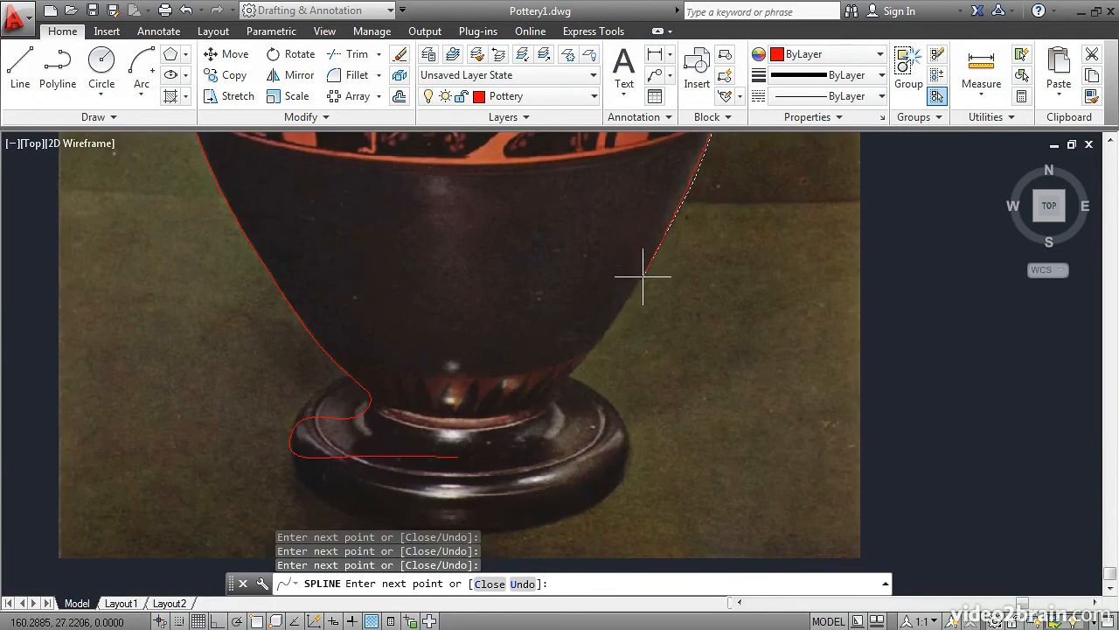
left_click(555, 415)
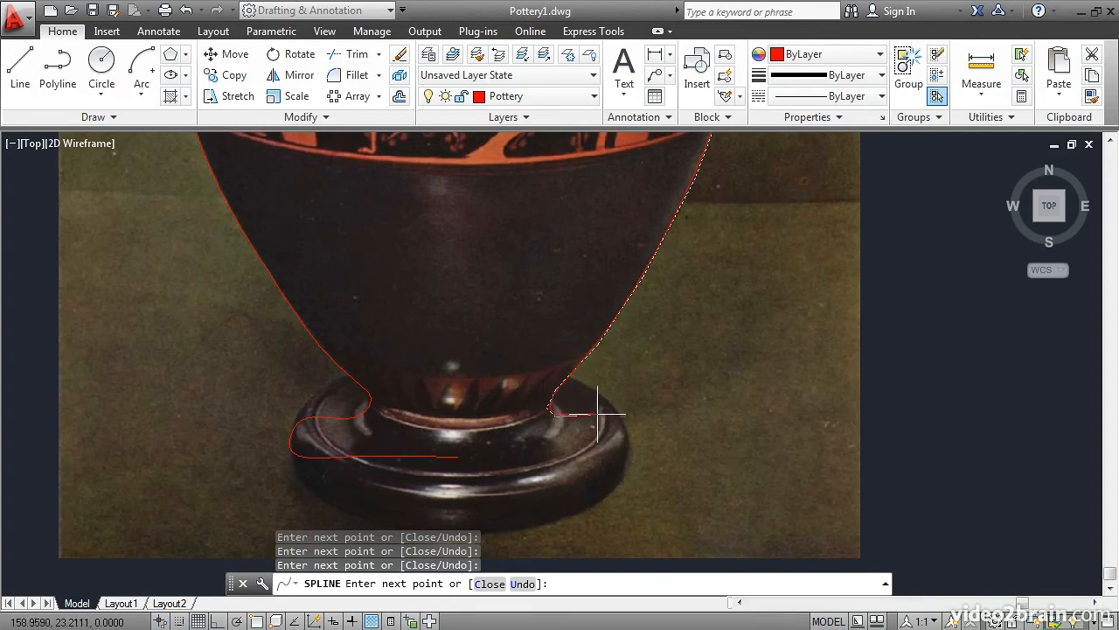
left_click(625, 421)
left_click(627, 452)
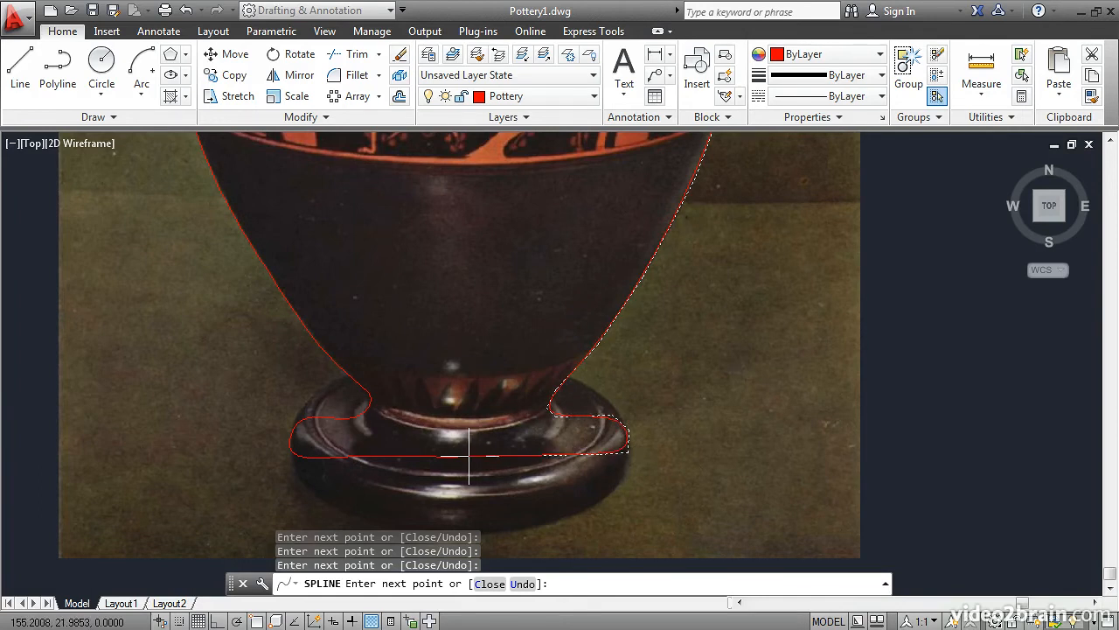
key("Return")
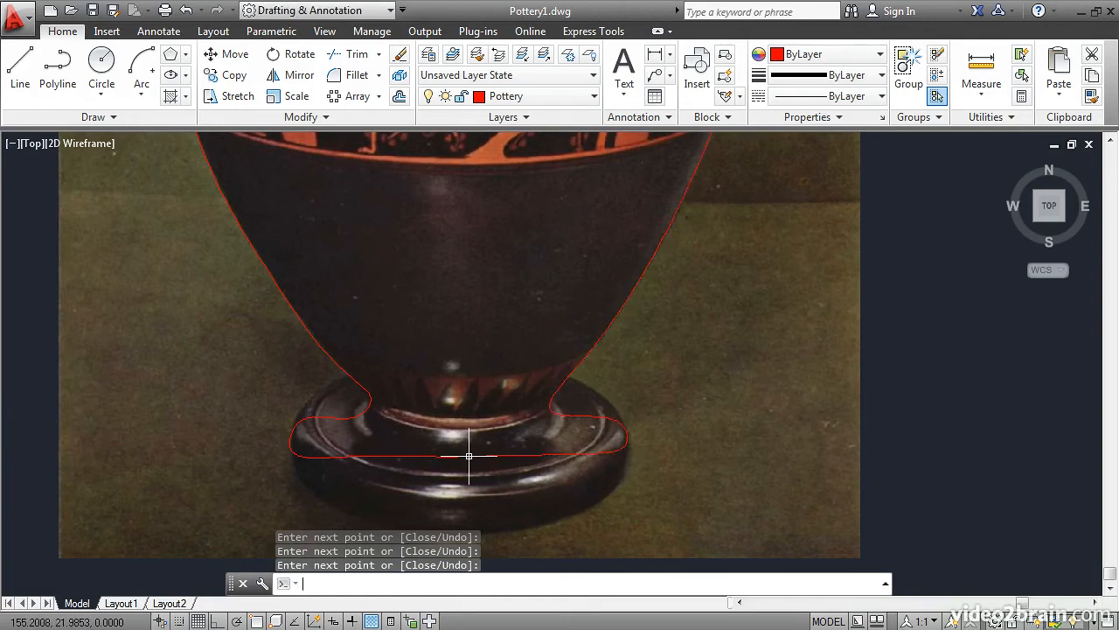
Step: Edit the left spline's fit data to add a kink beside the fit point at the lip's lower corner
middle_click(461, 385)
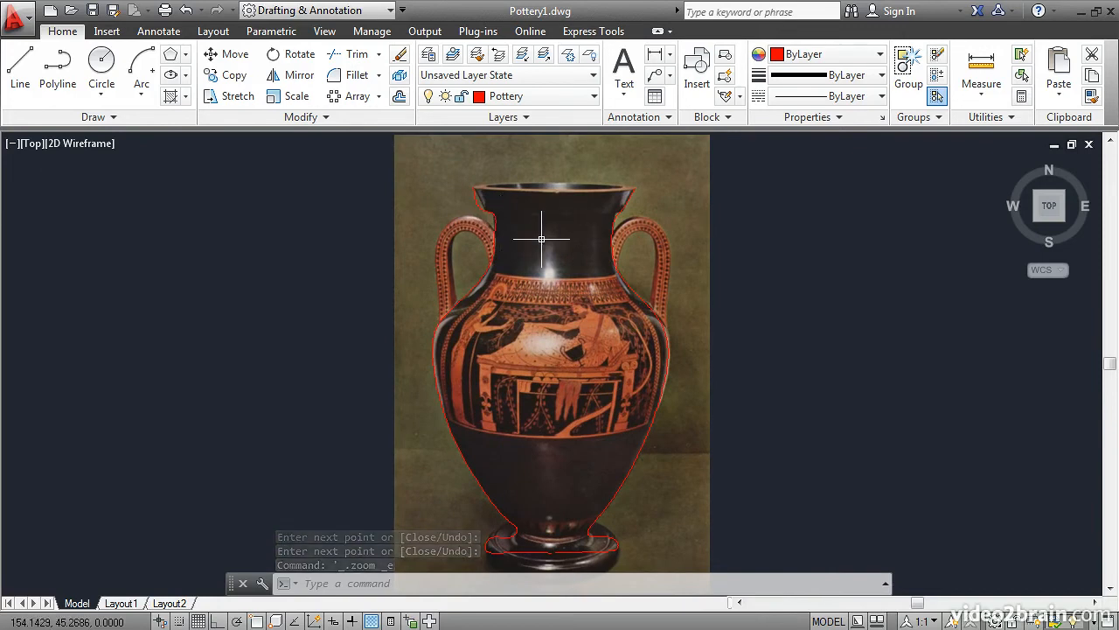
scroll(541, 238, "up", 2)
scroll(541, 237, "up", 2)
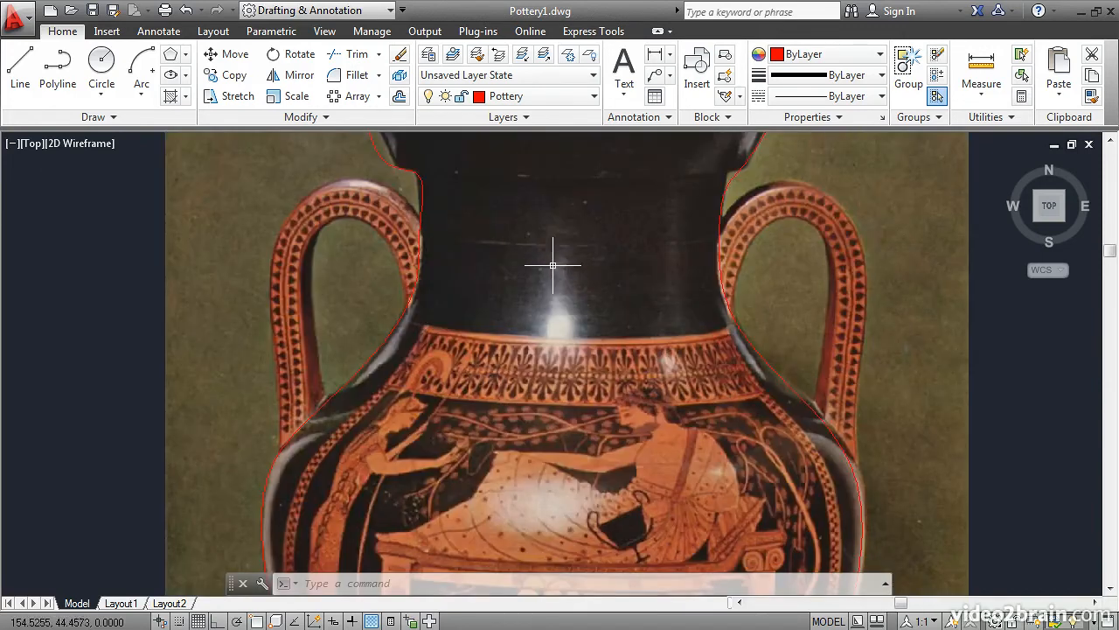
middle_click_drag(517, 205, 522, 267)
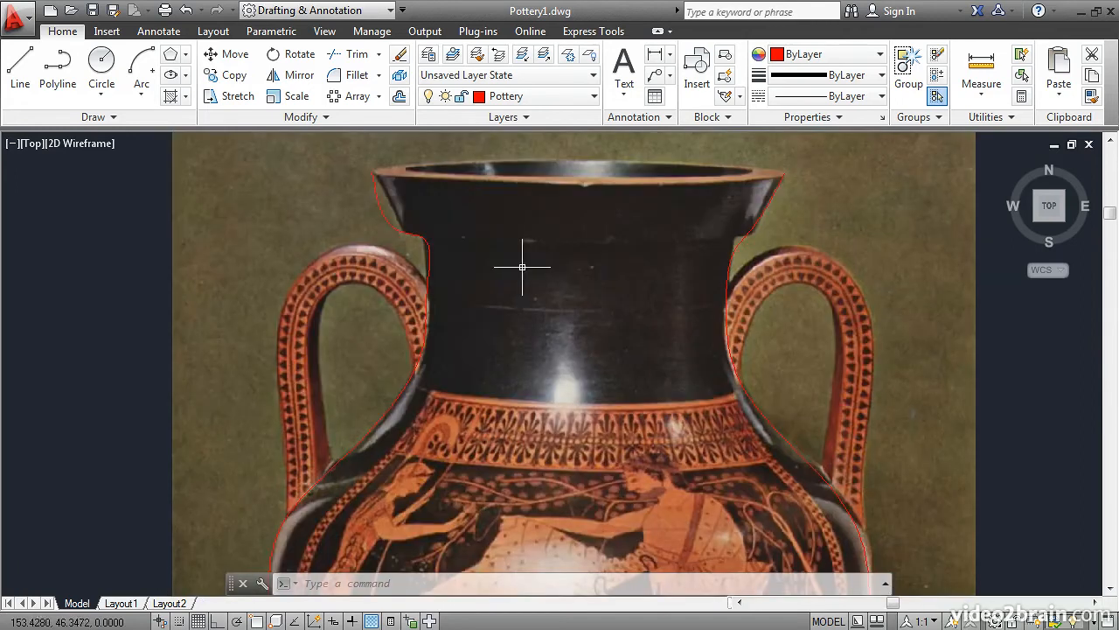
left_click(385, 220)
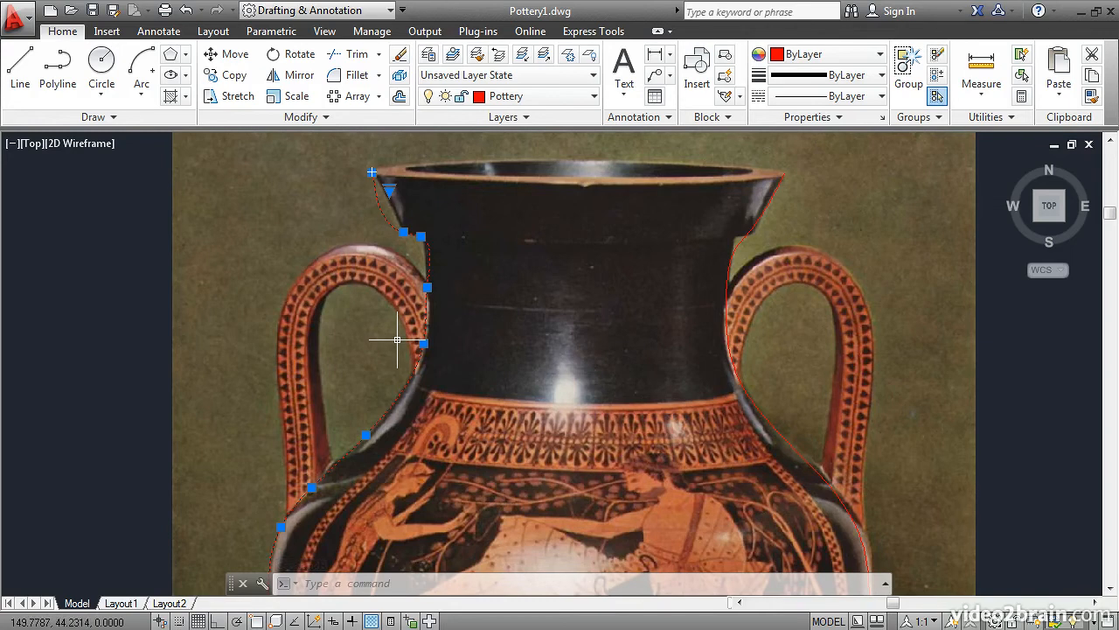
double_click(381, 210)
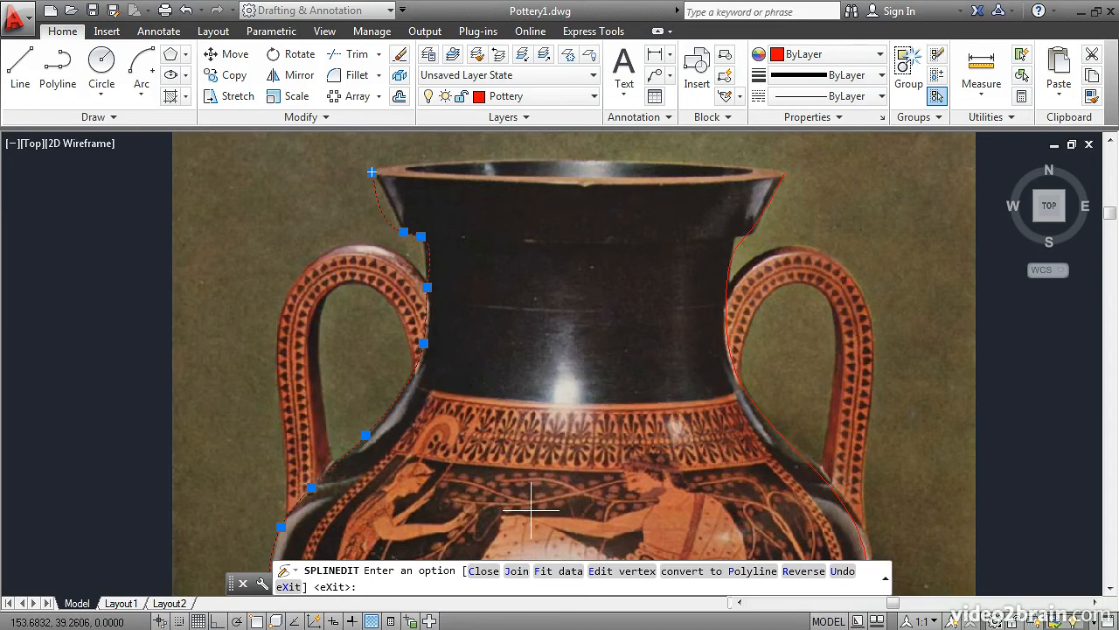
left_click(559, 572)
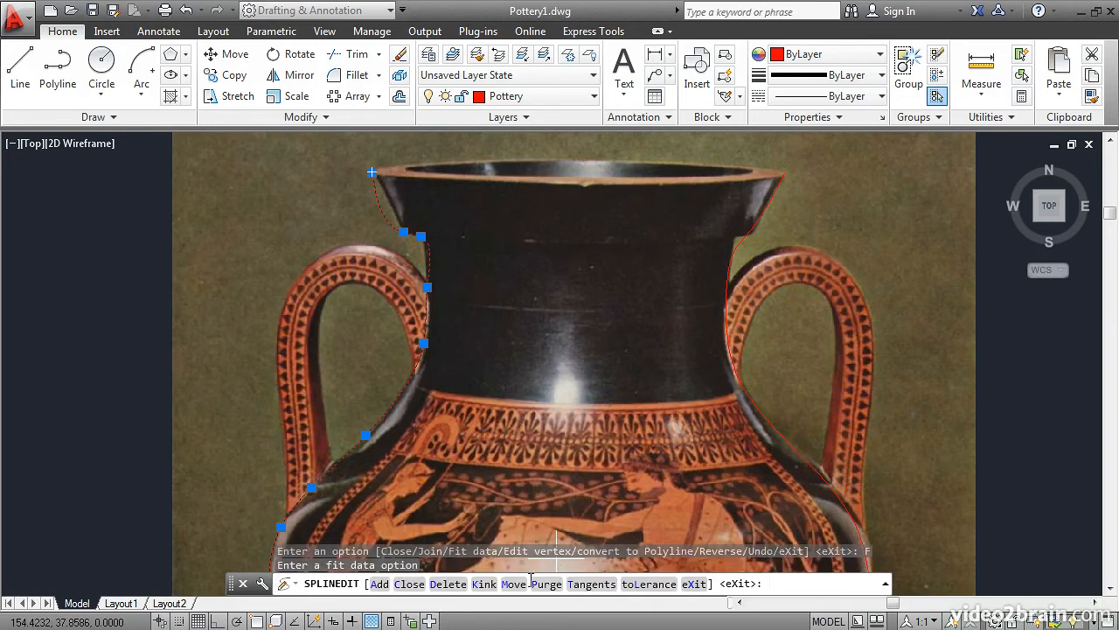
left_click(484, 584)
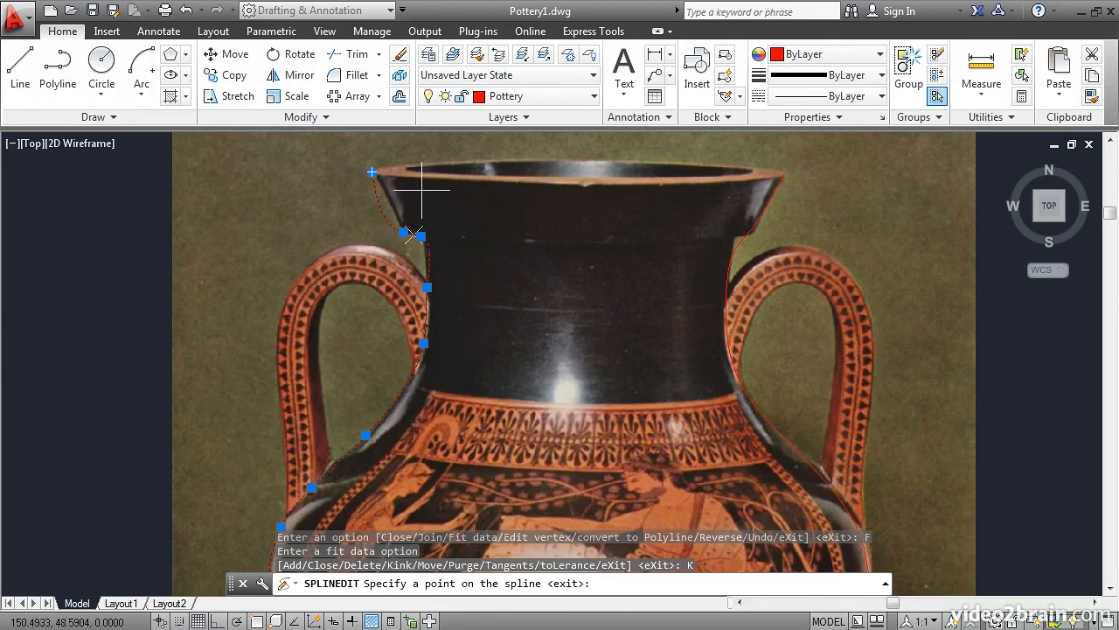
left_click(403, 232)
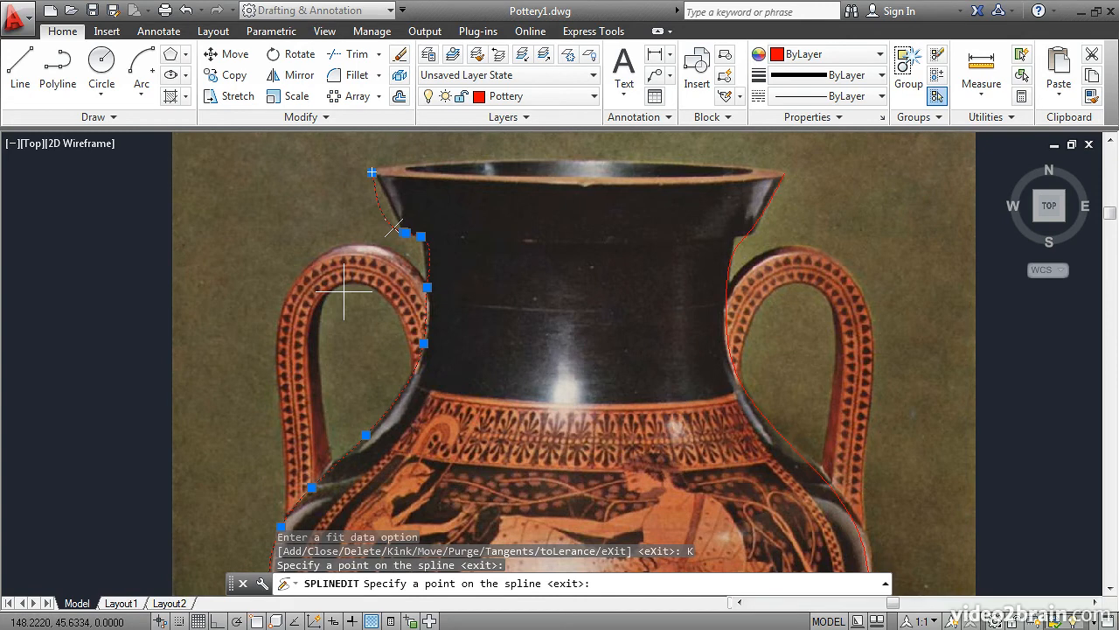
key("Return")
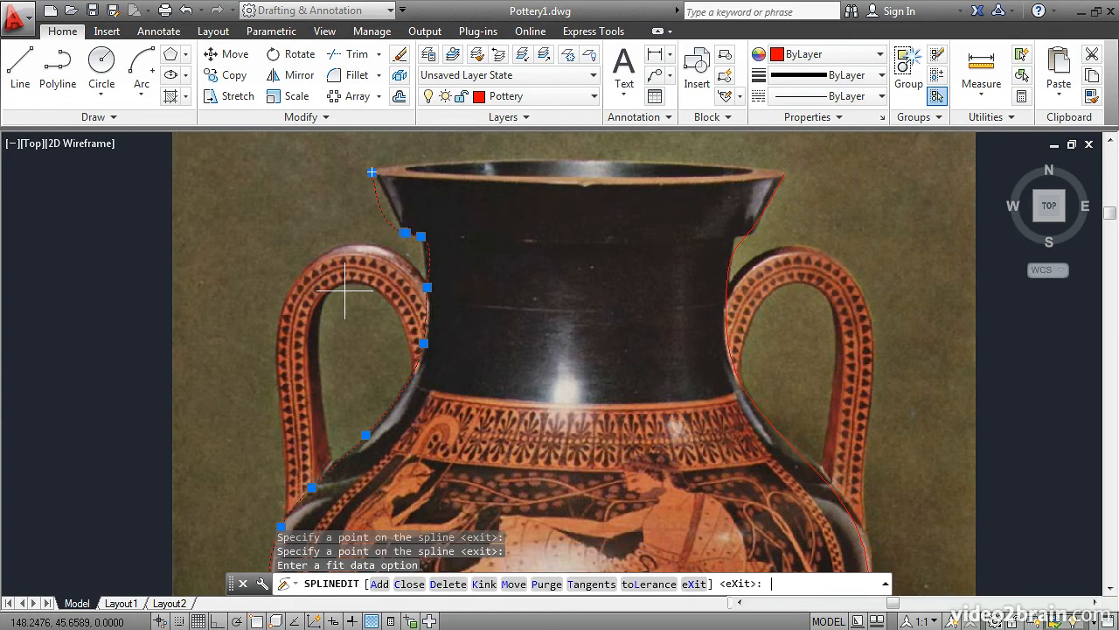
key("Return")
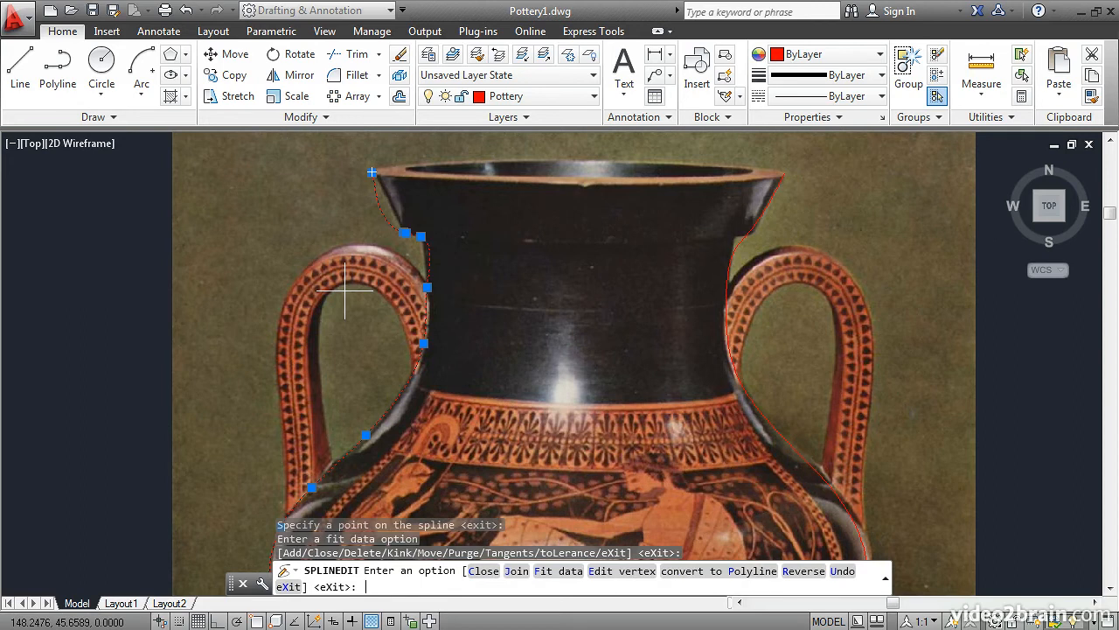
key("Return")
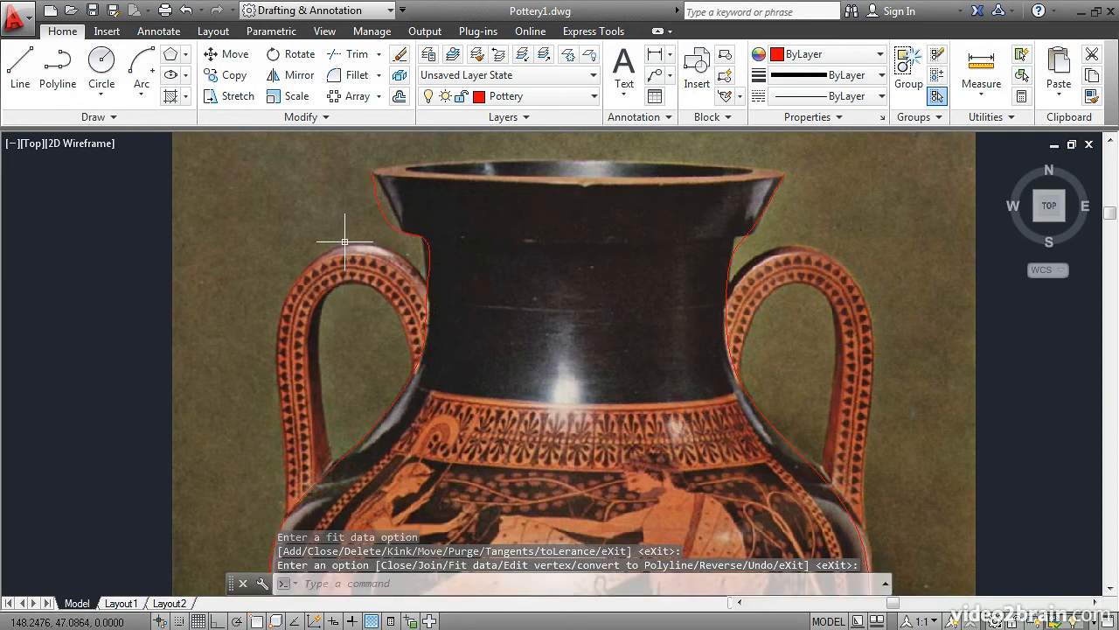
Step: Stretch the left spline's kink point slightly upward onto the lip's edge to straighten the lip segment
left_click(379, 206)
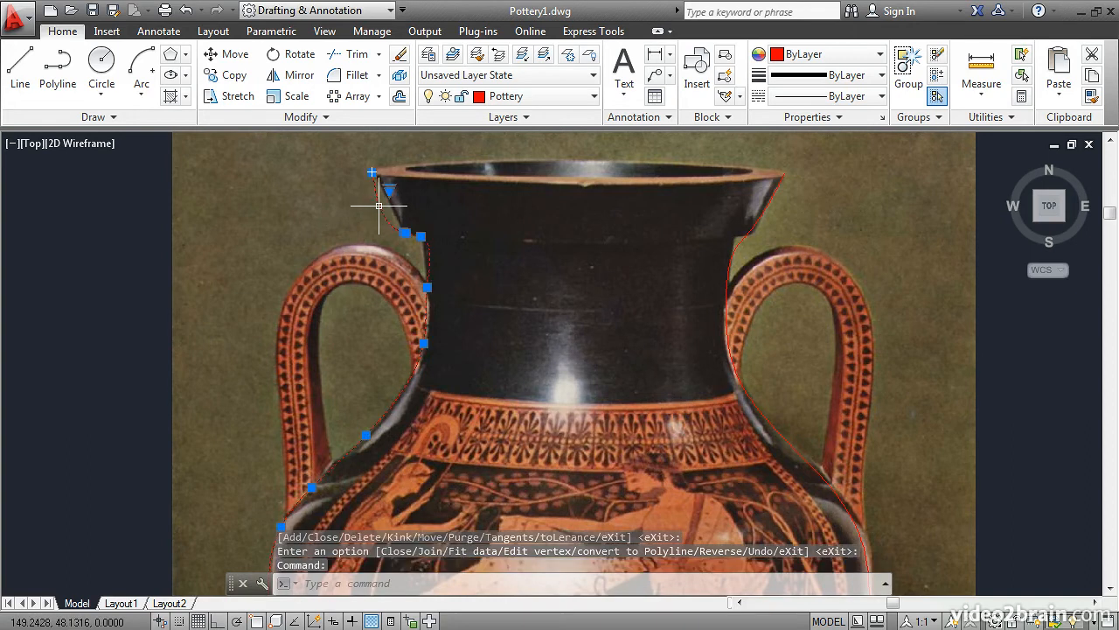
scroll(374, 218, "up", 2)
scroll(376, 220, "up", 4)
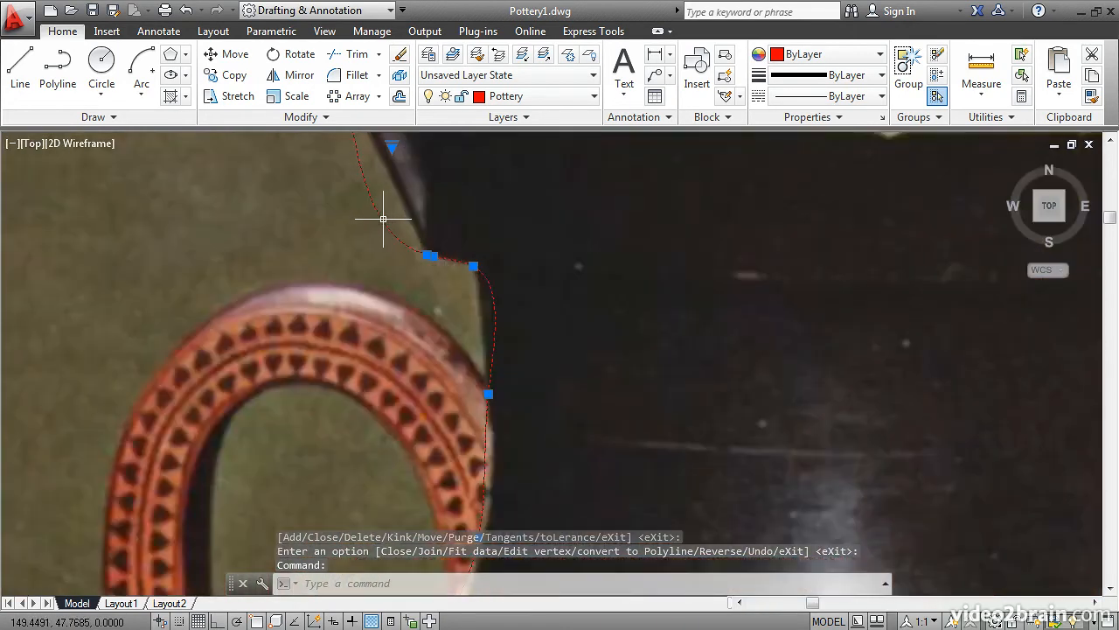
middle_click_drag(412, 225, 432, 329)
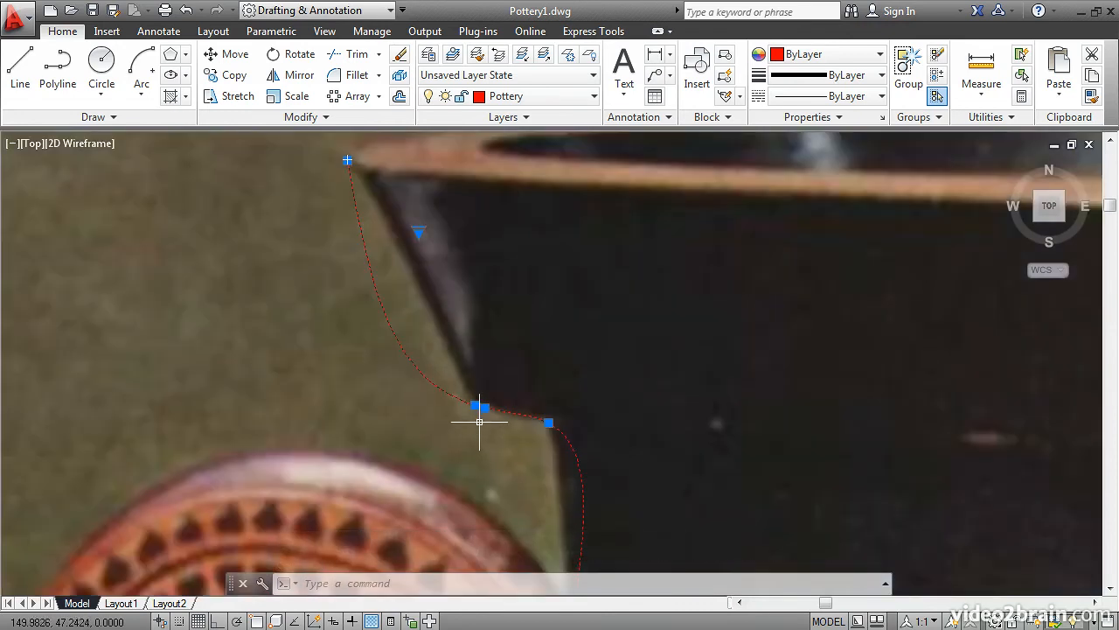
mouse_move(484, 407)
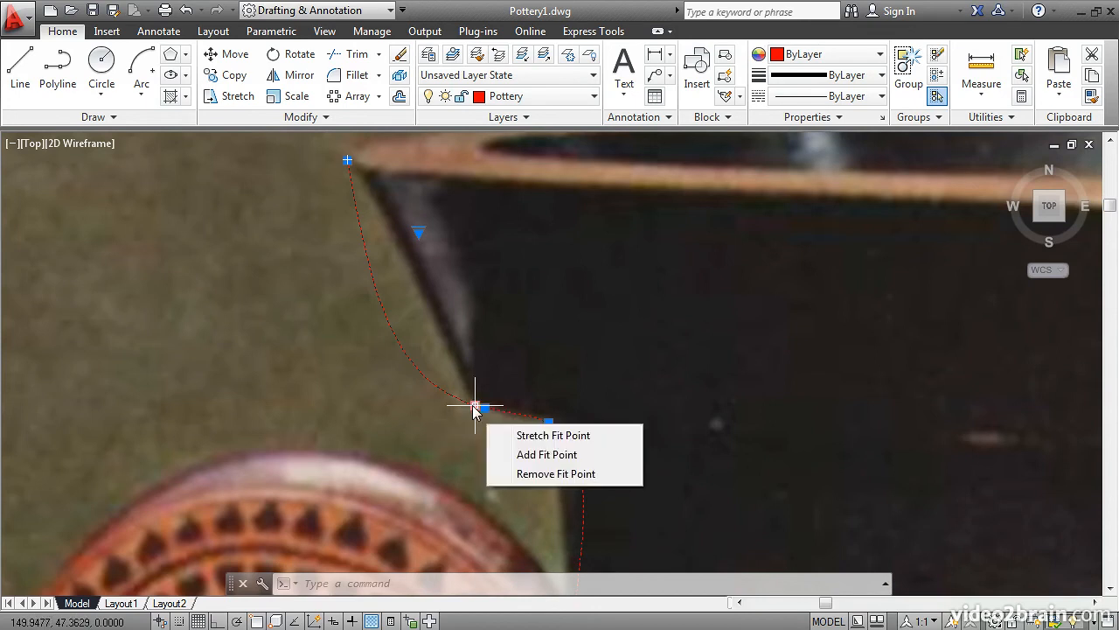
left_click(475, 407)
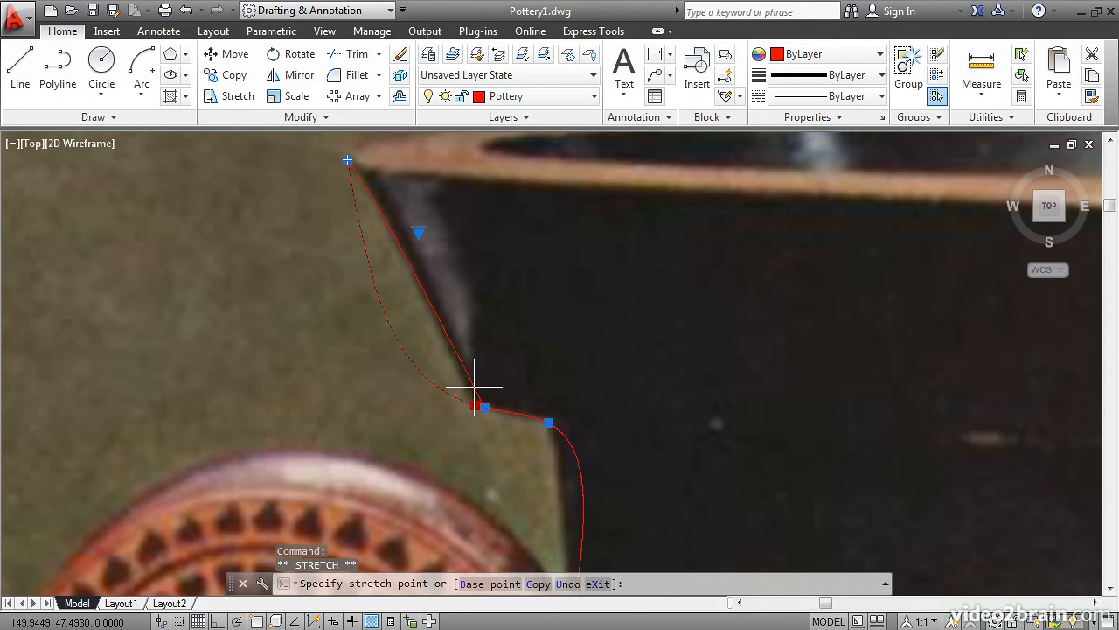
left_click(475, 385)
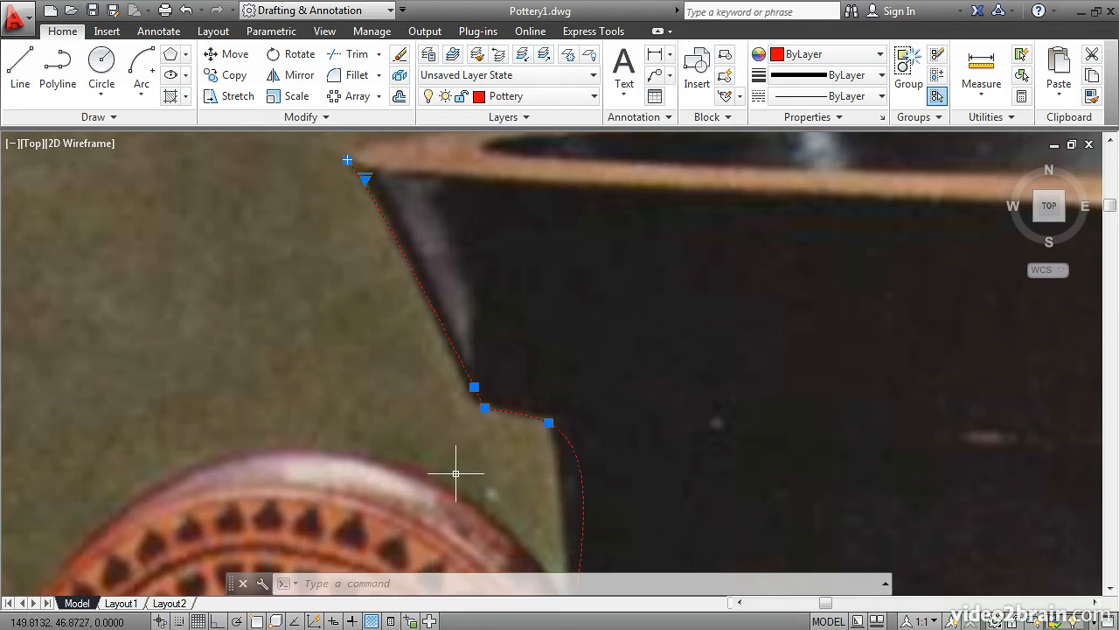
Step: Move the left spline's fit point beside the handle's upper end slightly down the neck
scroll(384, 328, "down", 1)
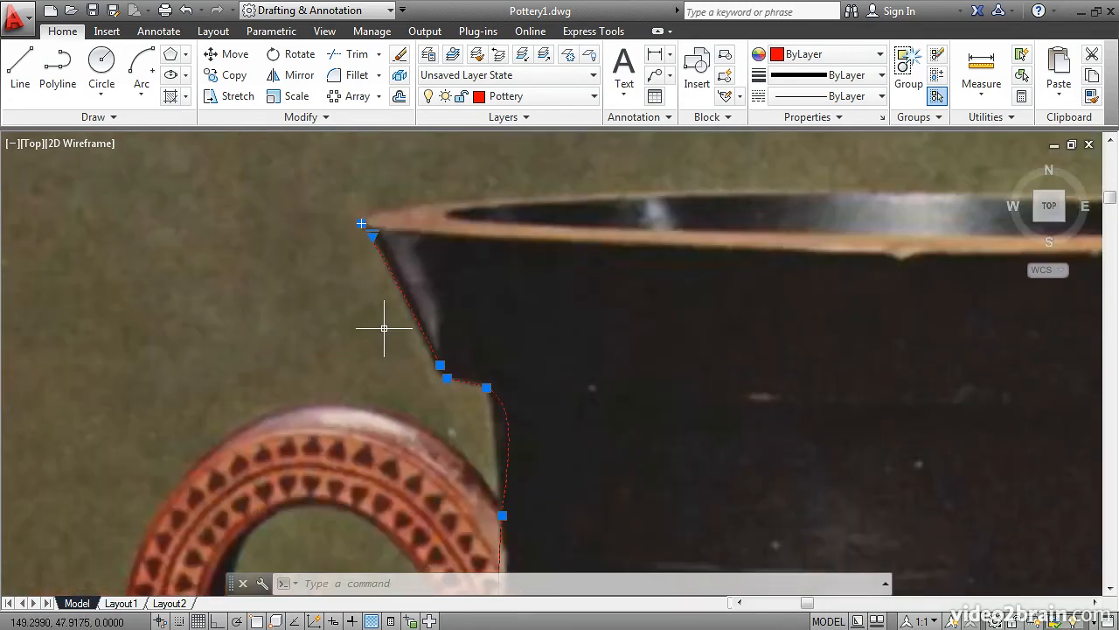
scroll(384, 328, "down", 1)
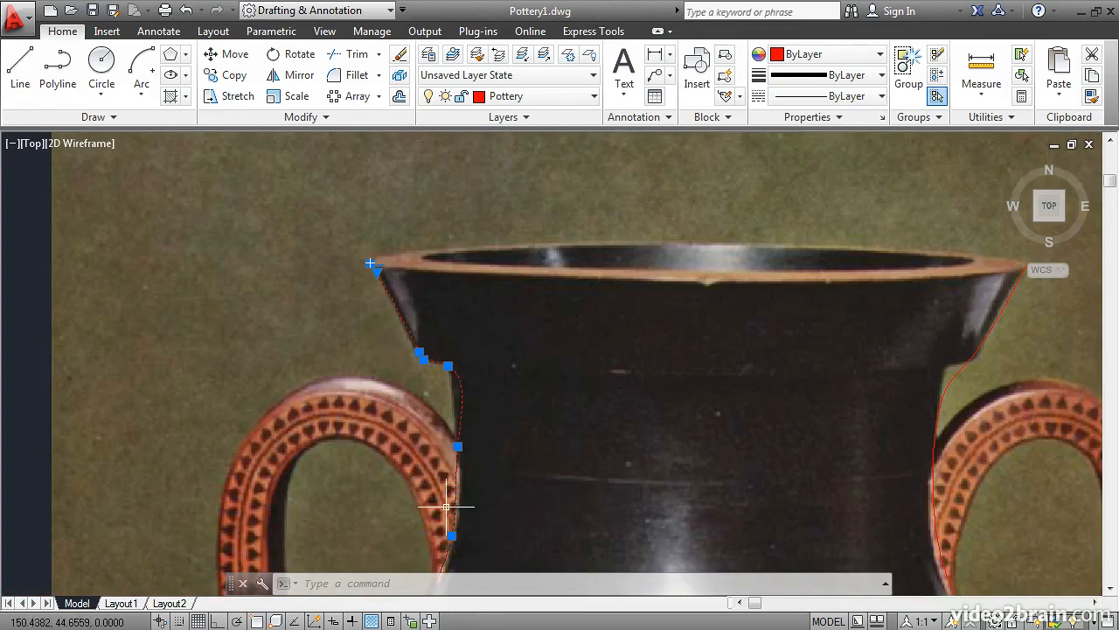
scroll(379, 480, "down", 1)
middle_click_drag(380, 480, 435, 349)
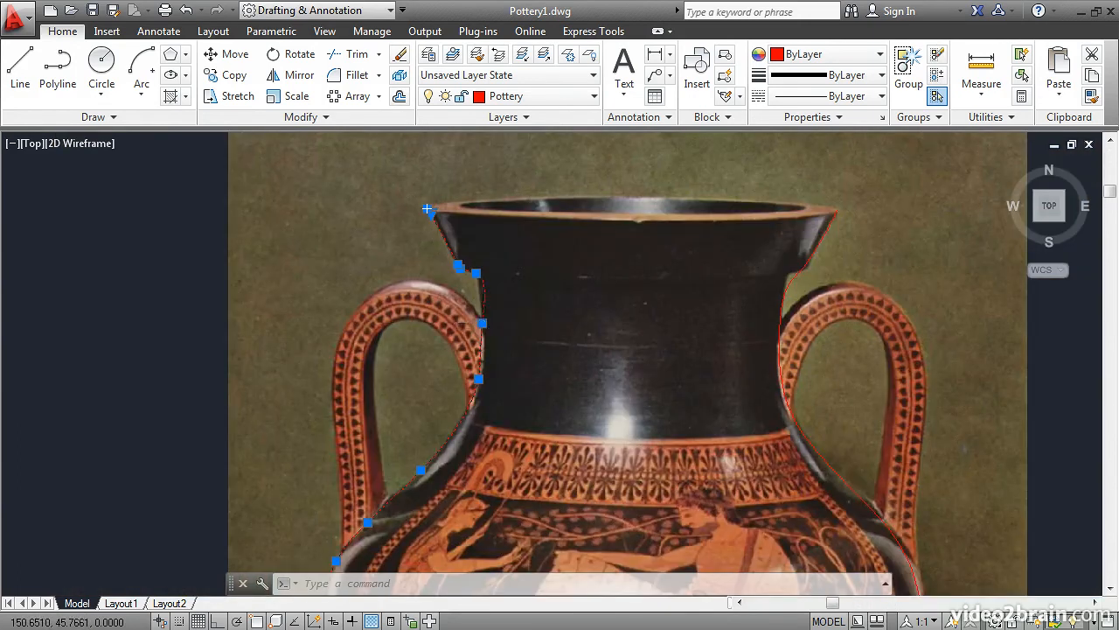
left_click(482, 325)
left_click(483, 334)
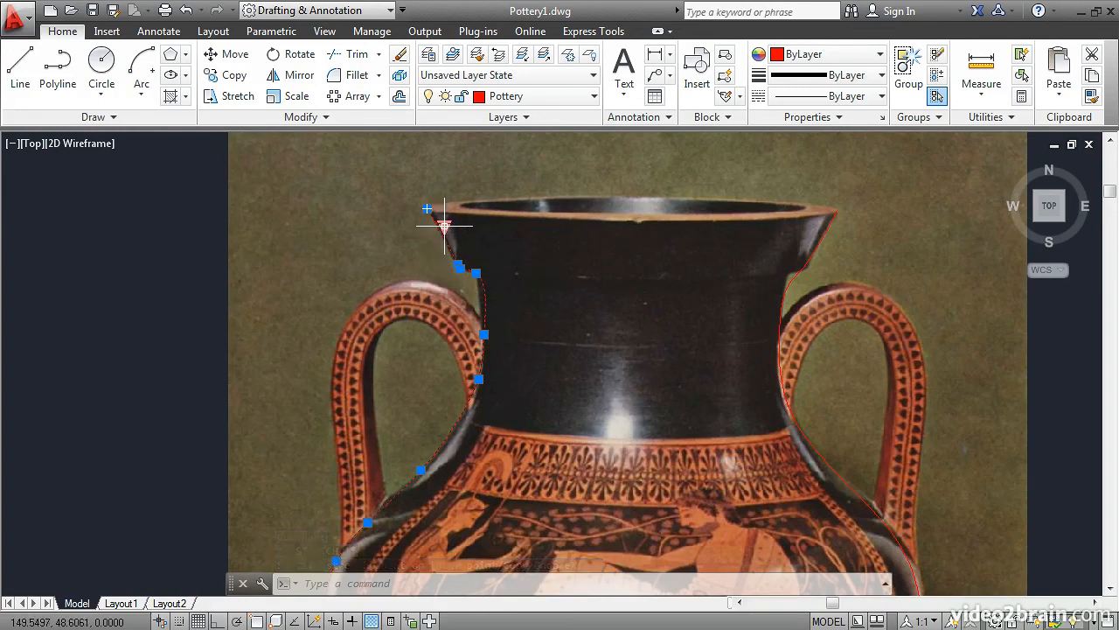
Step: Switch the left spline to Control Vertices and stretch the vertex just below the lip slightly up and outward
left_click(444, 225)
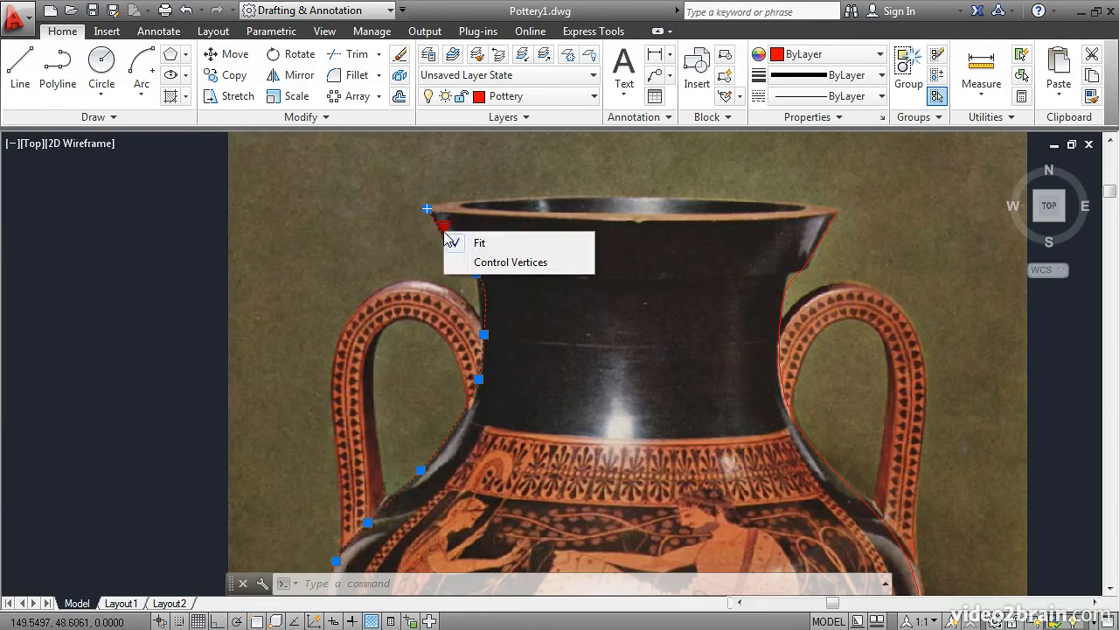
left_click(504, 262)
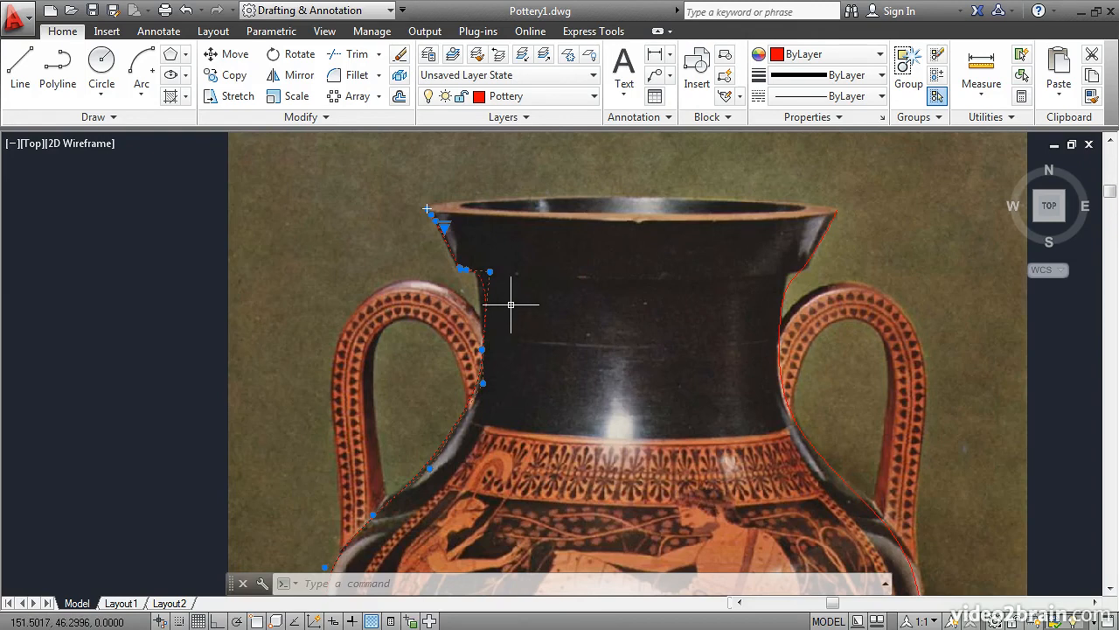
scroll(512, 288, "up", 2)
scroll(503, 273, "up", 2)
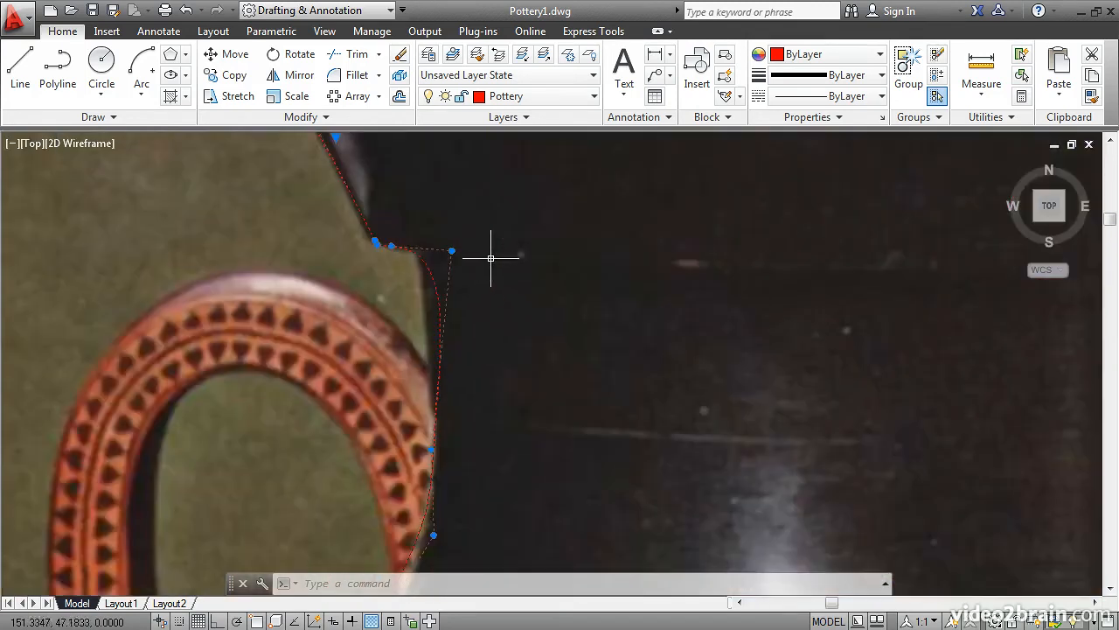
left_click(451, 250)
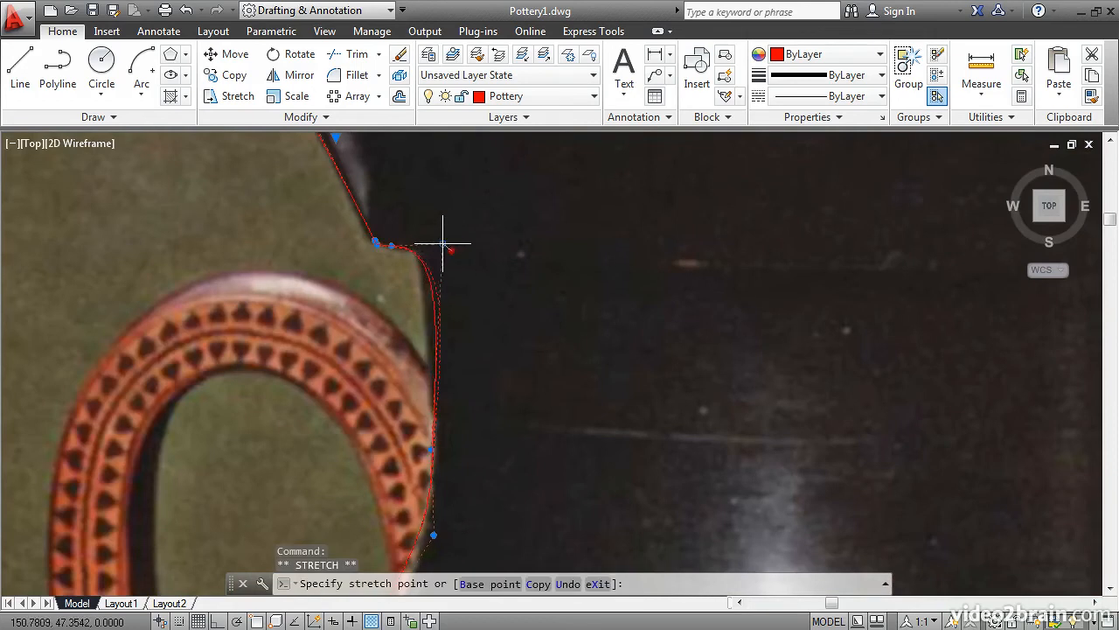
left_click(443, 244)
Step: Stretch the next two control vertices beside the left handle, the upper one up and outward, the lower one down and inward
left_click(430, 450)
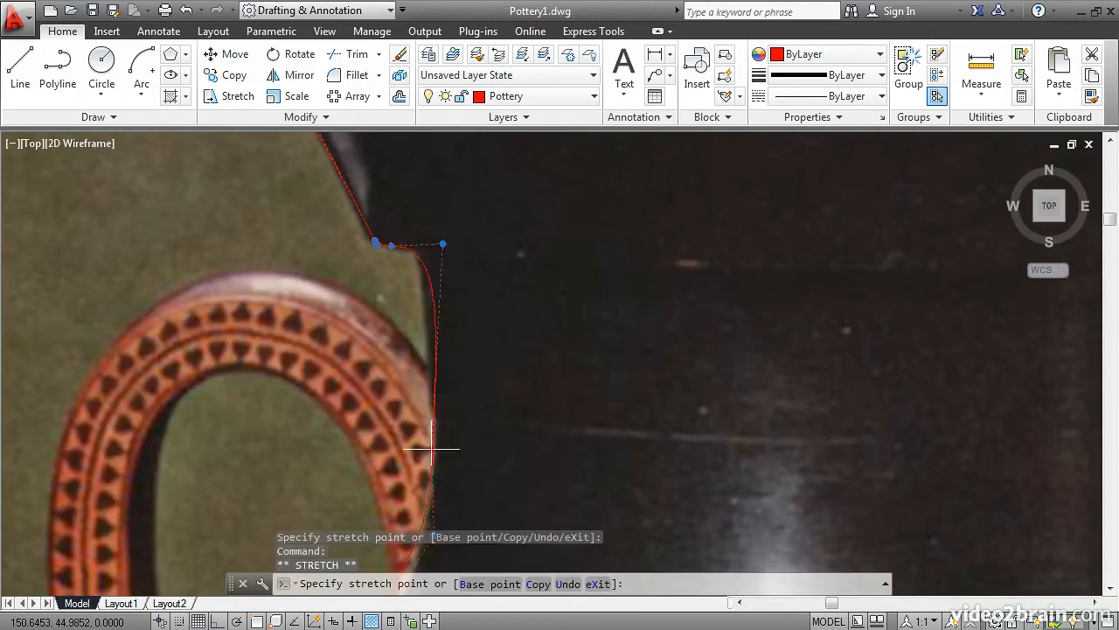
left_click(421, 425)
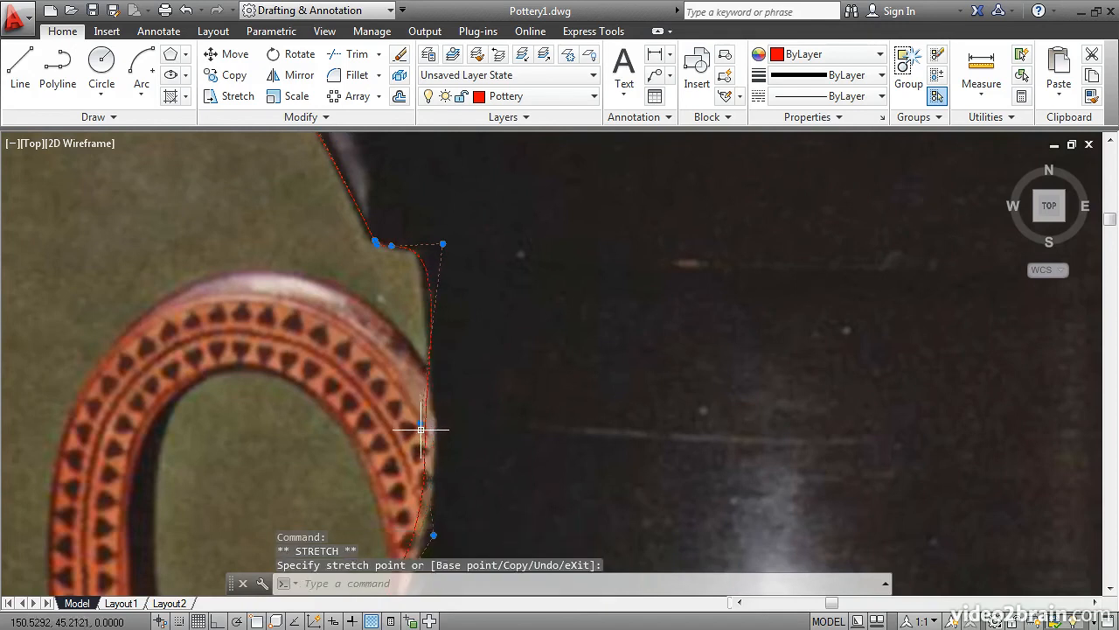
middle_click_drag(373, 452, 376, 335)
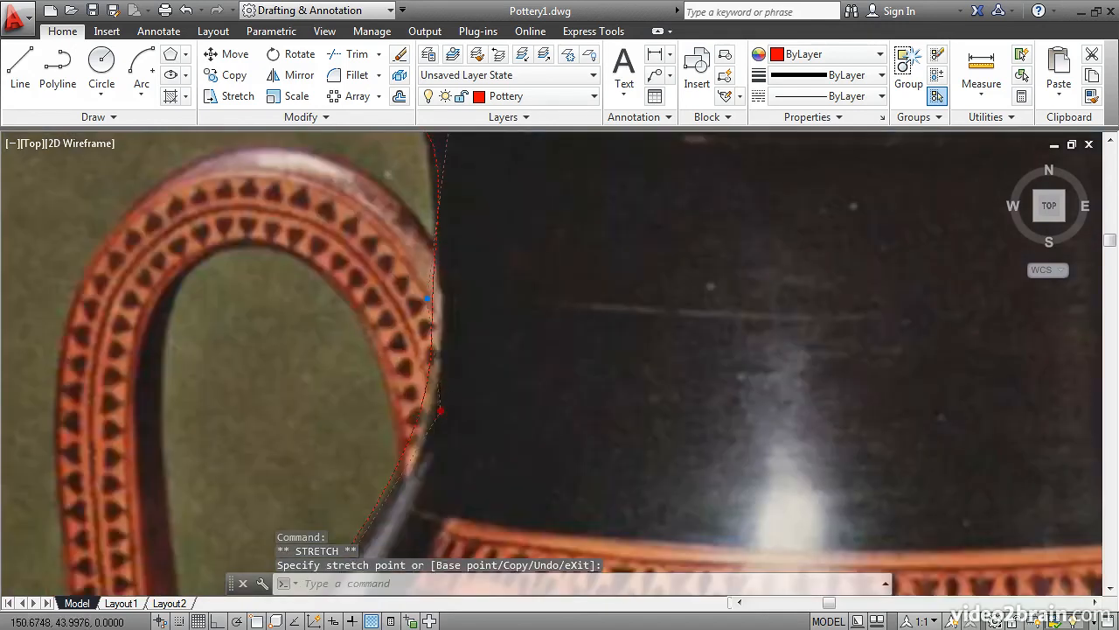
left_click(441, 409)
left_click(450, 426)
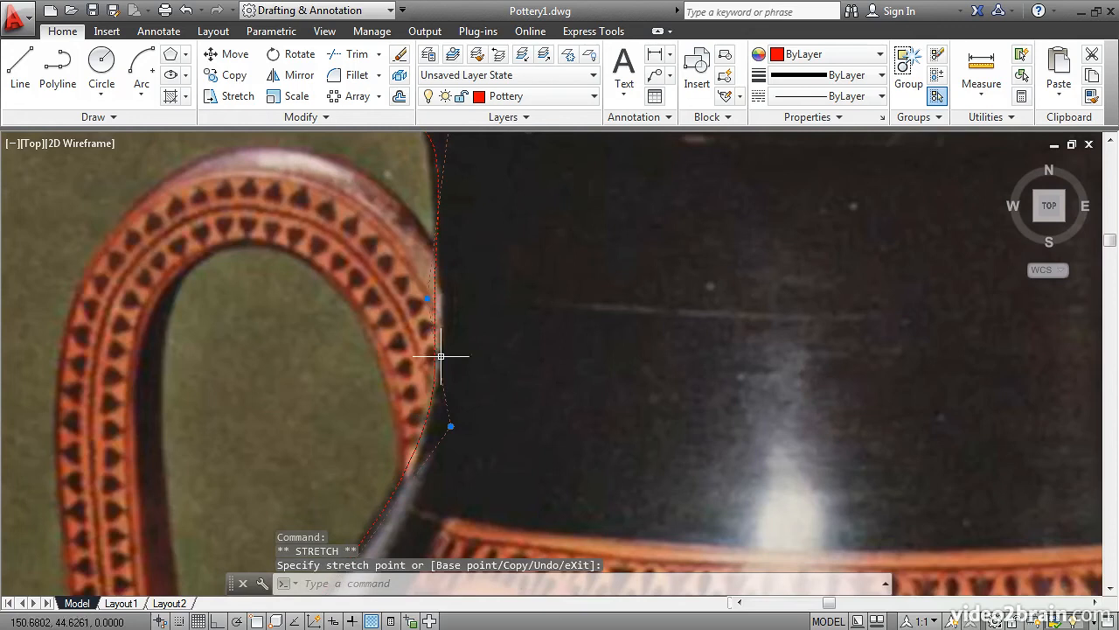
Step: Stretch the left spline's control vertex beside the handle slightly inward and the corner vertex under the lip slightly outward
left_click(427, 298)
left_click(440, 299)
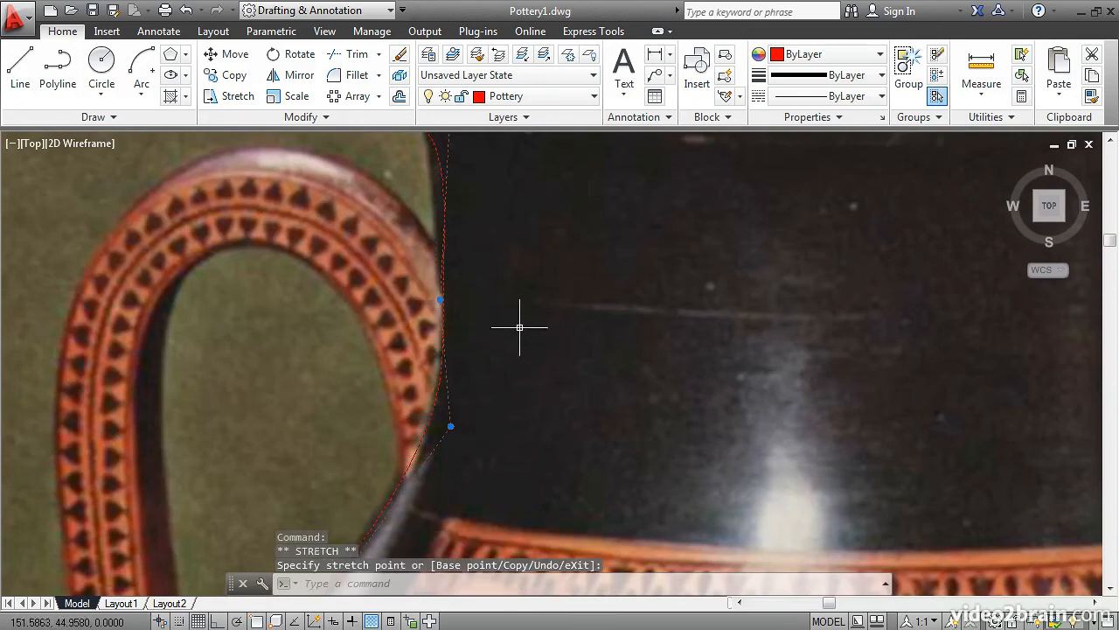
middle_click_drag(508, 291, 533, 360)
scroll(534, 362, "down", 2)
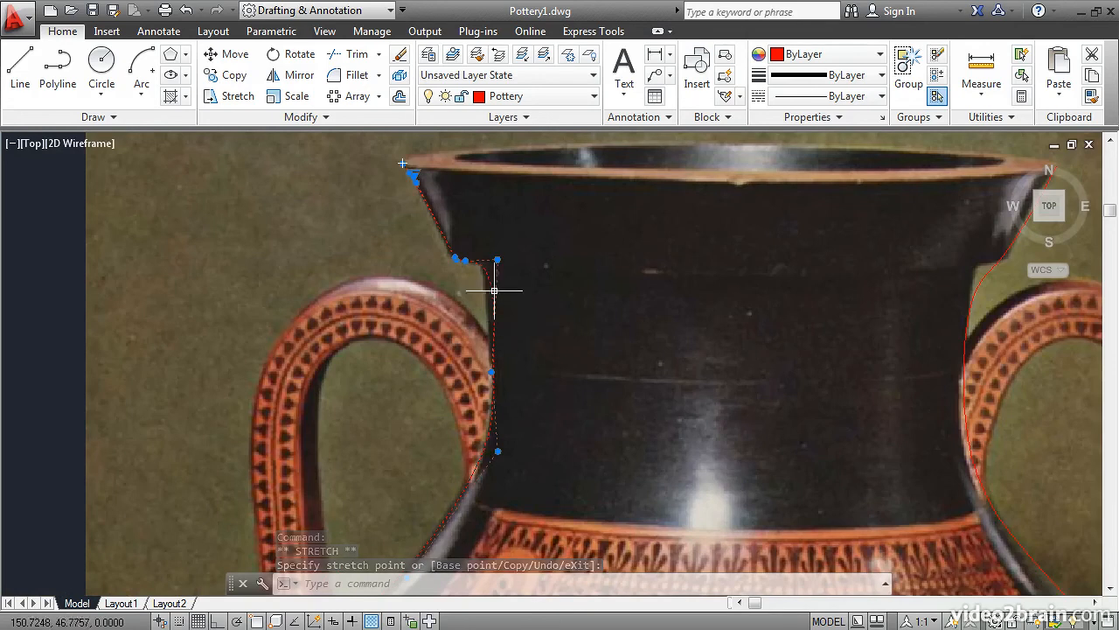
scroll(478, 277, "up", 2)
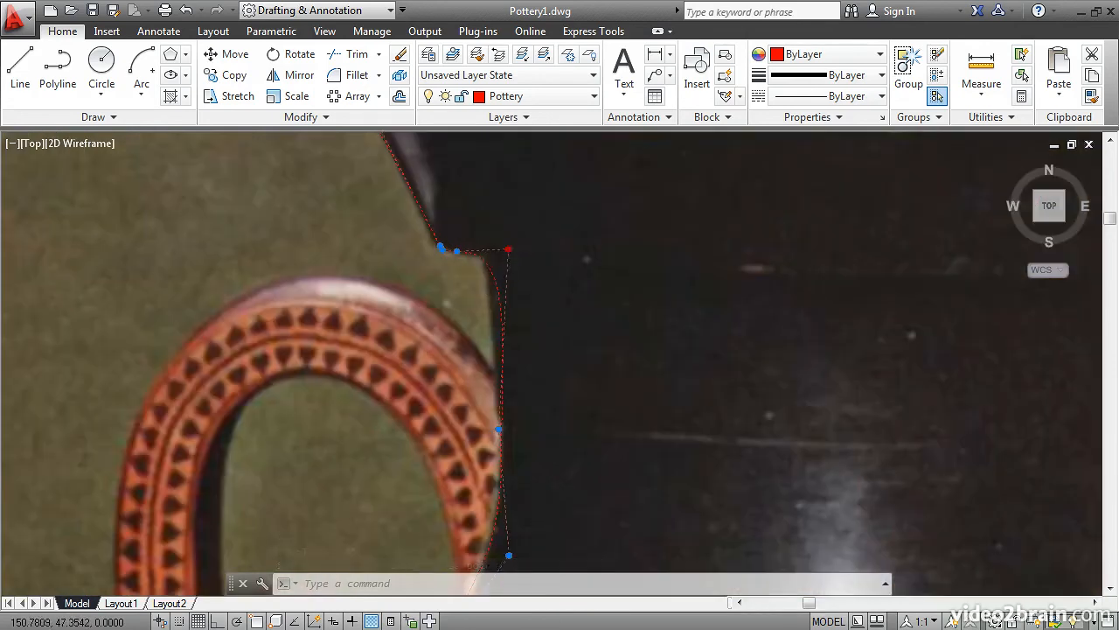
left_click(495, 251)
Step: Start vertex weight editing on the left spline with SPLINEDIT and advance to the corner control vertex under the lip
type("spe")
key("Return")
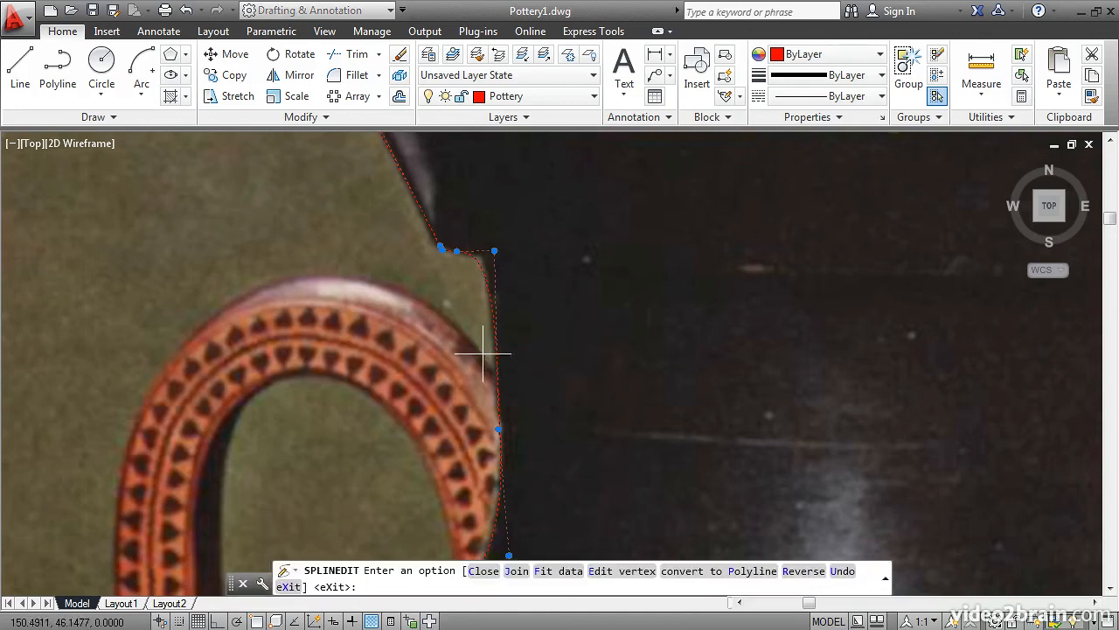
left_click(621, 573)
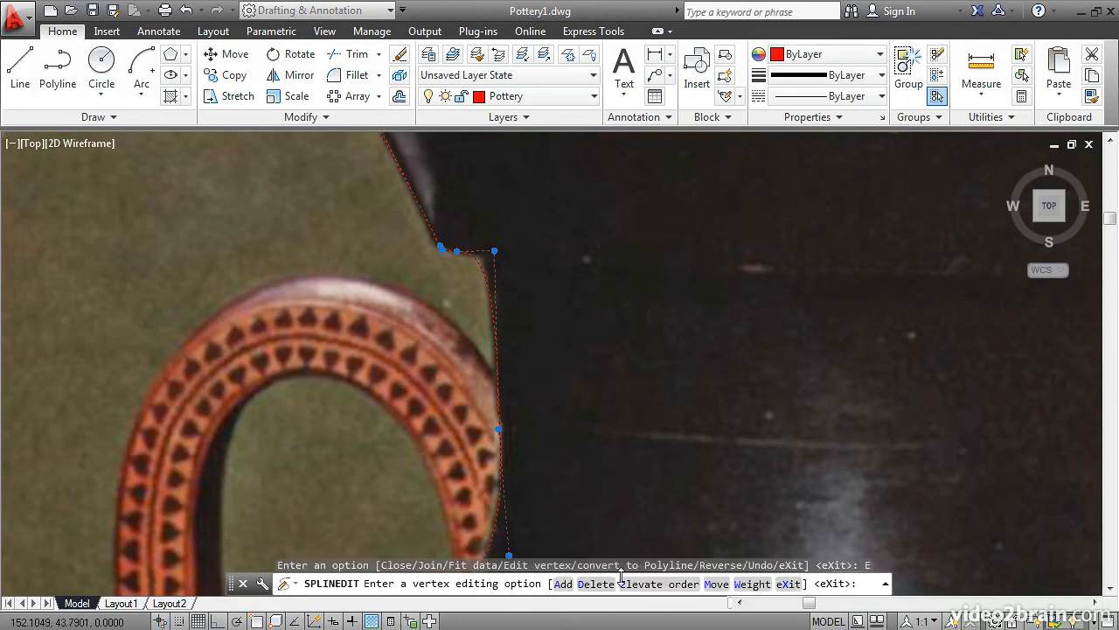
left_click(748, 584)
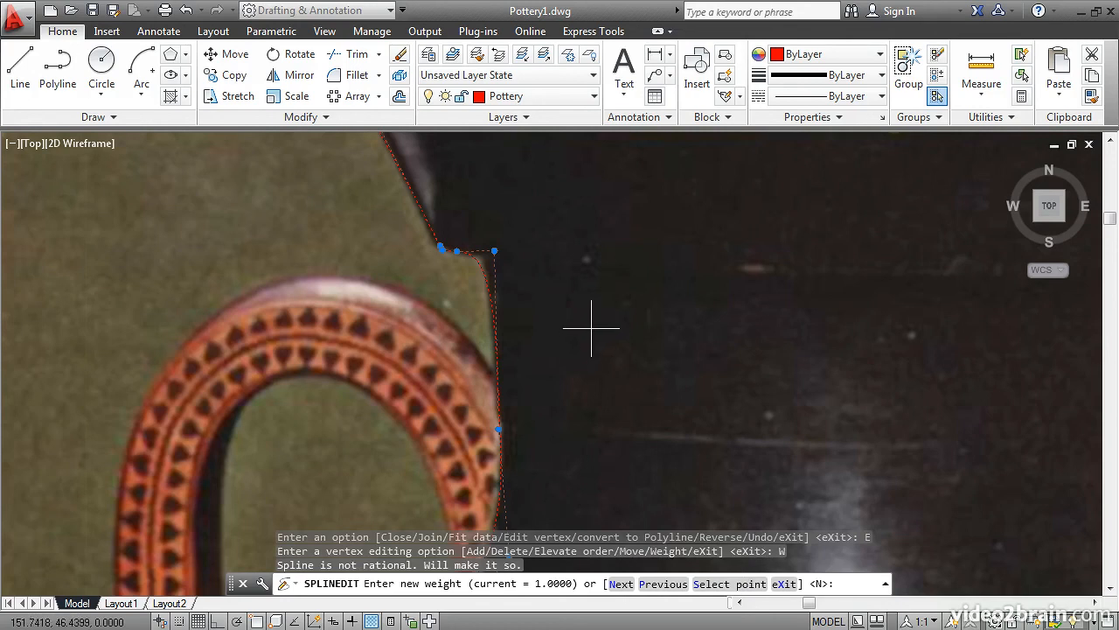
scroll(591, 328, "down", 1)
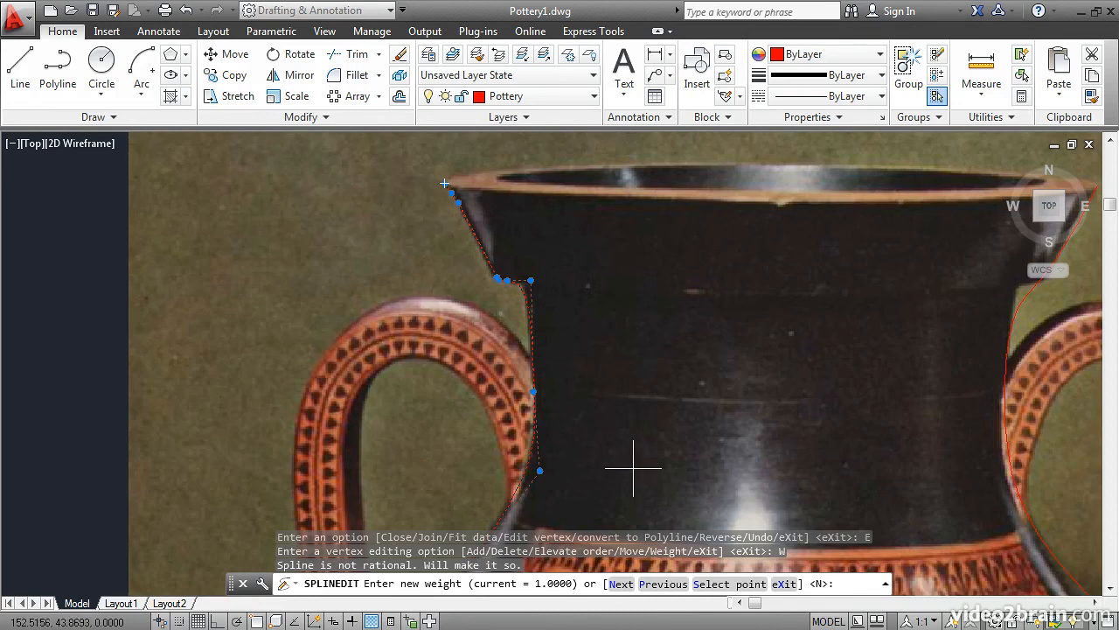
key("Return")
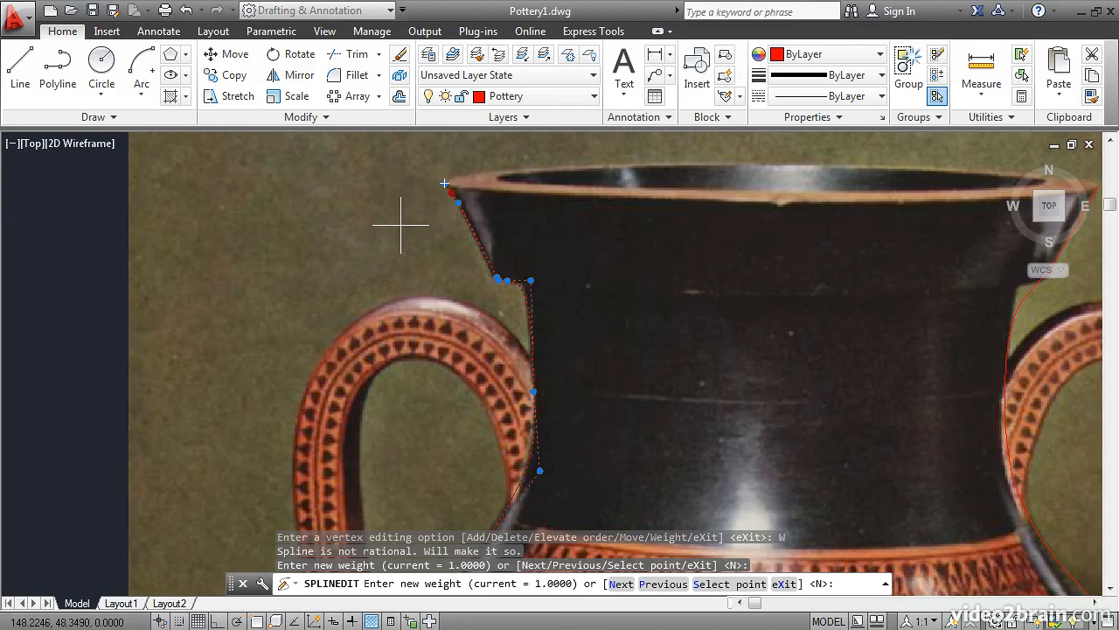
key("Return")
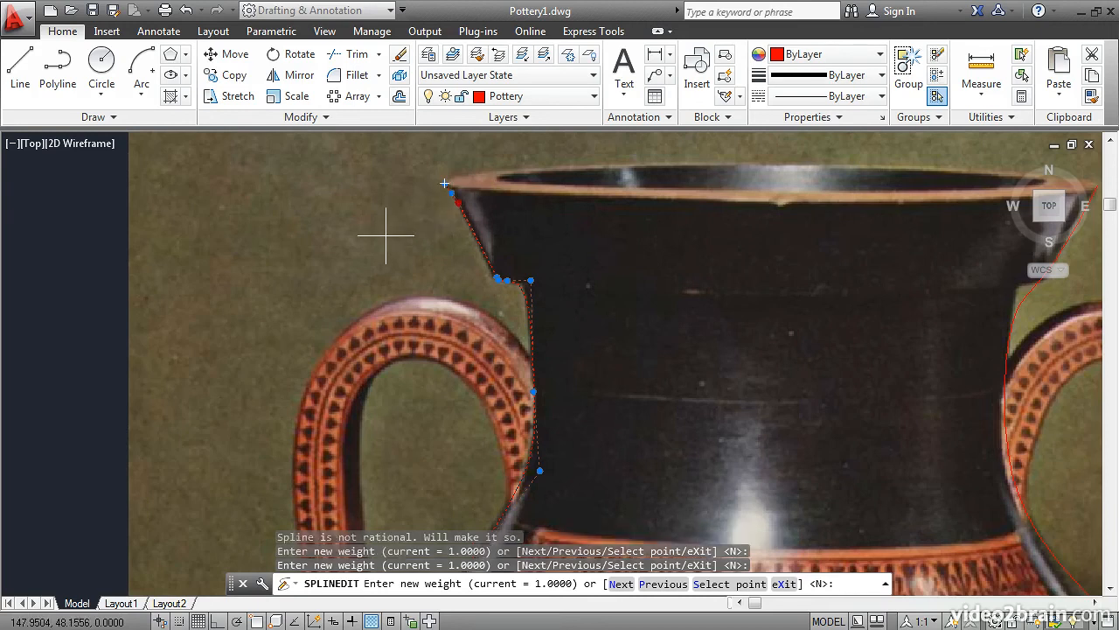
key("Return")
key("Return")
key("Return")
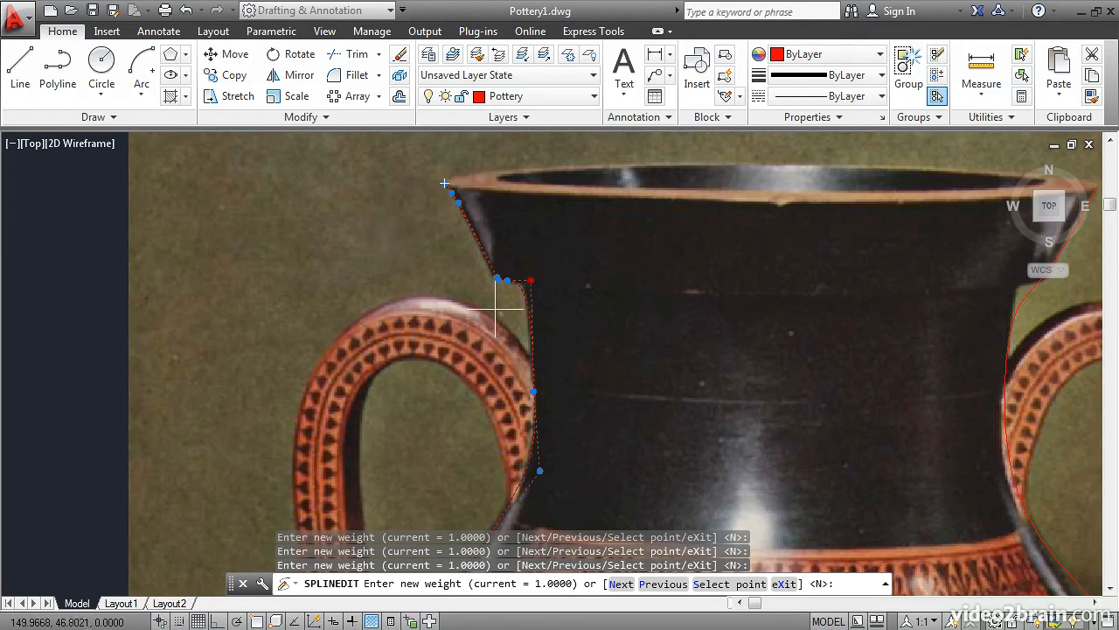
Step: Try weights of 2, 0.5 and again 2 on the corner control vertex under the lip
scroll(513, 308, "up", 4)
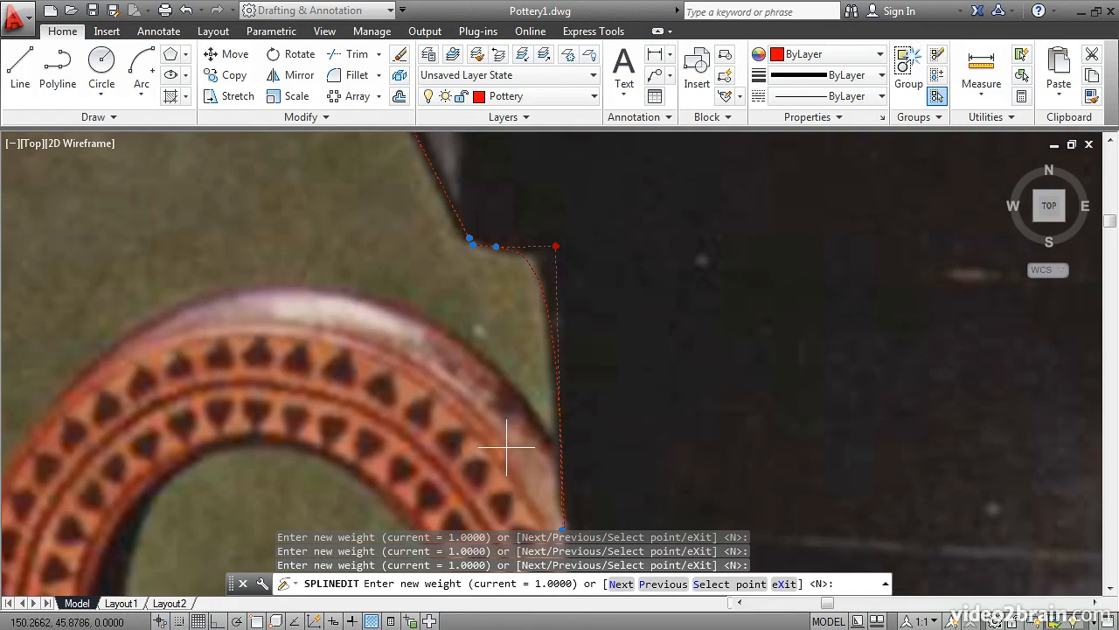
type("2")
key("Return")
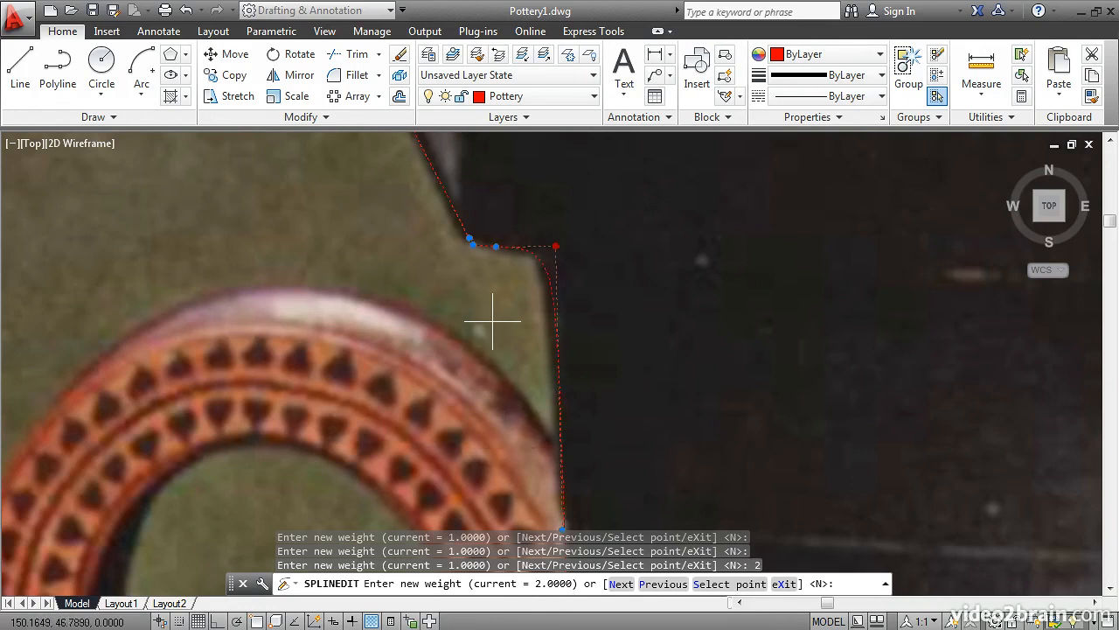
type(".5")
key("Return")
type("2")
key("Return")
Step: Set the corner control vertex's weight to 1.7 and exit spline editing
type("1.7")
key("Return")
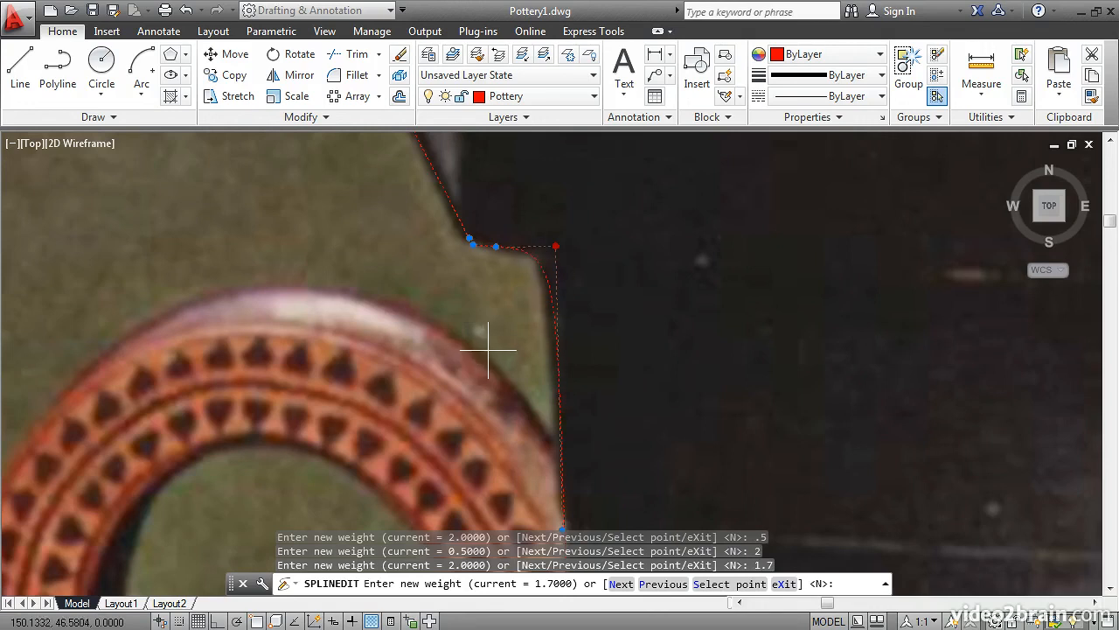
scroll(488, 351, "down", 2)
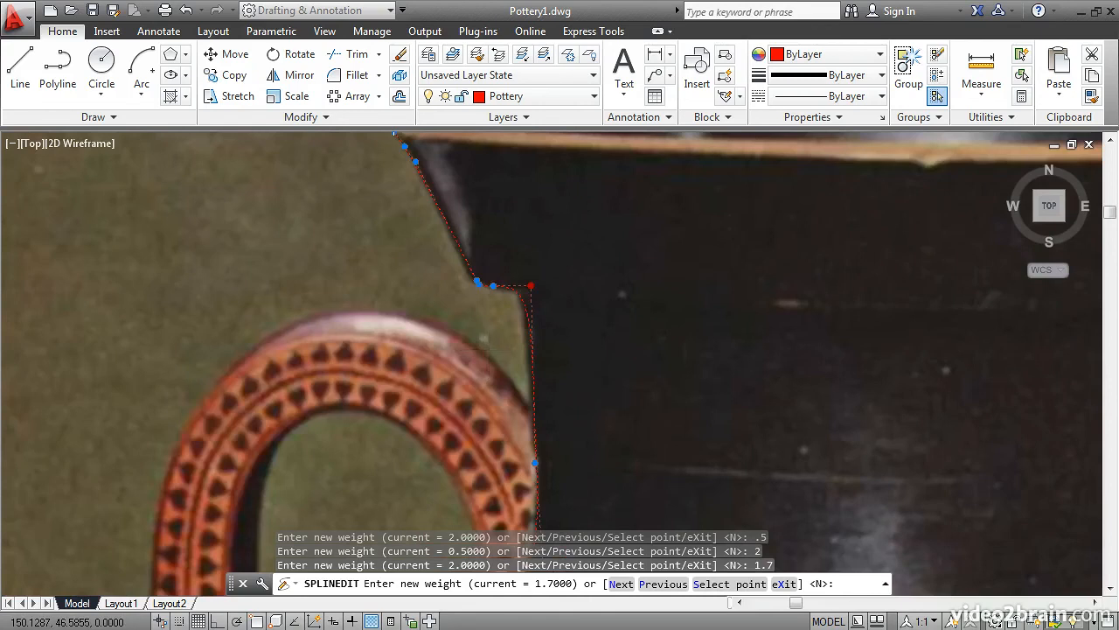
scroll(488, 352, "down", 2)
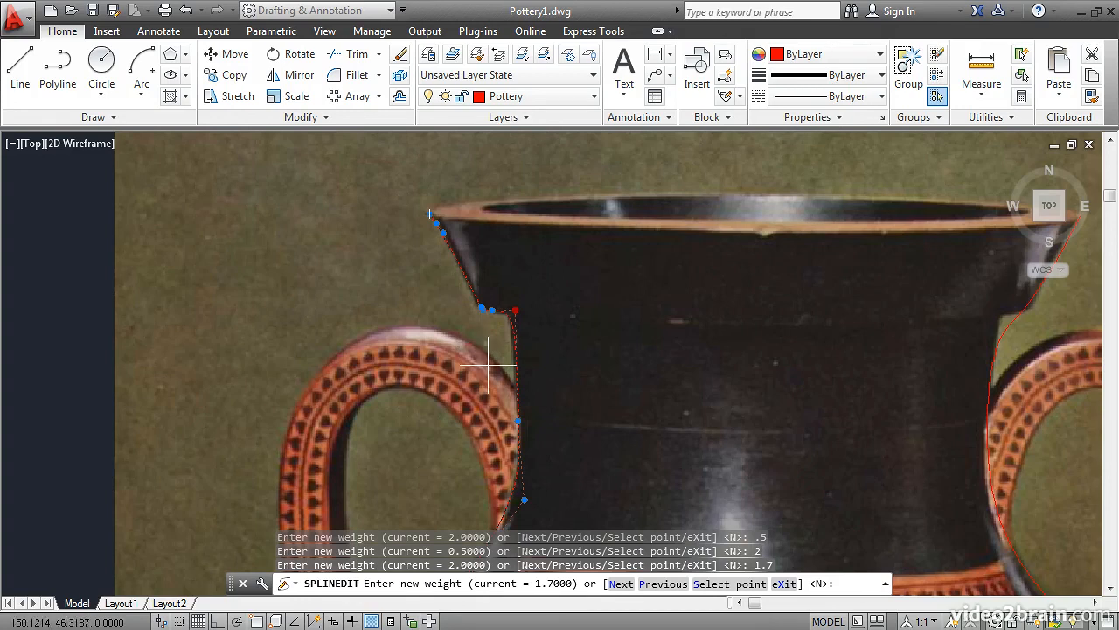
left_click(791, 589)
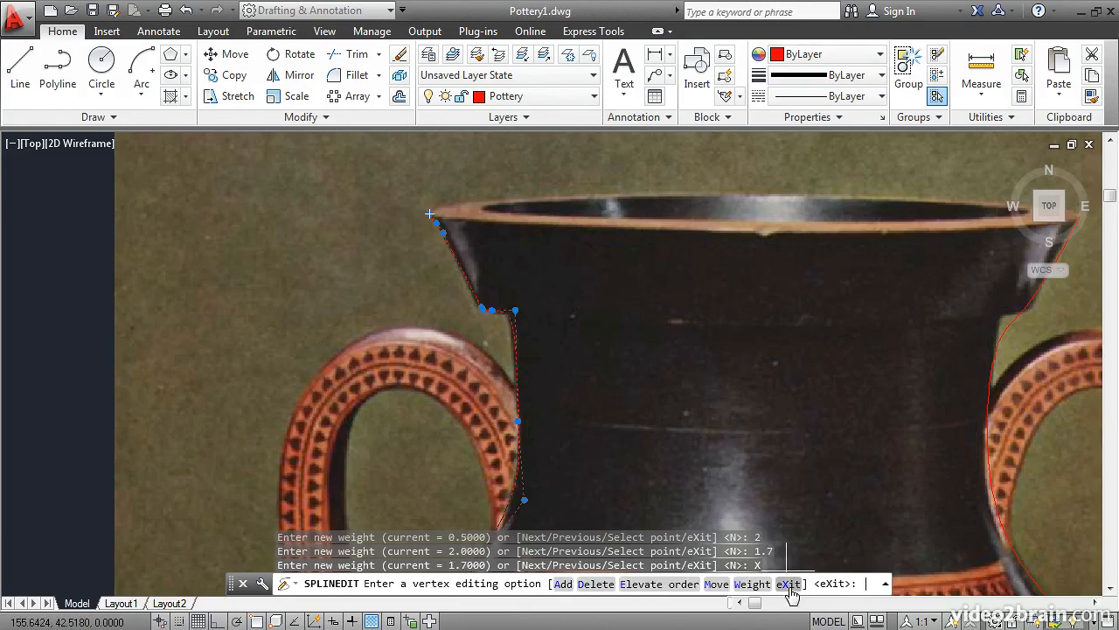
left_click(790, 585)
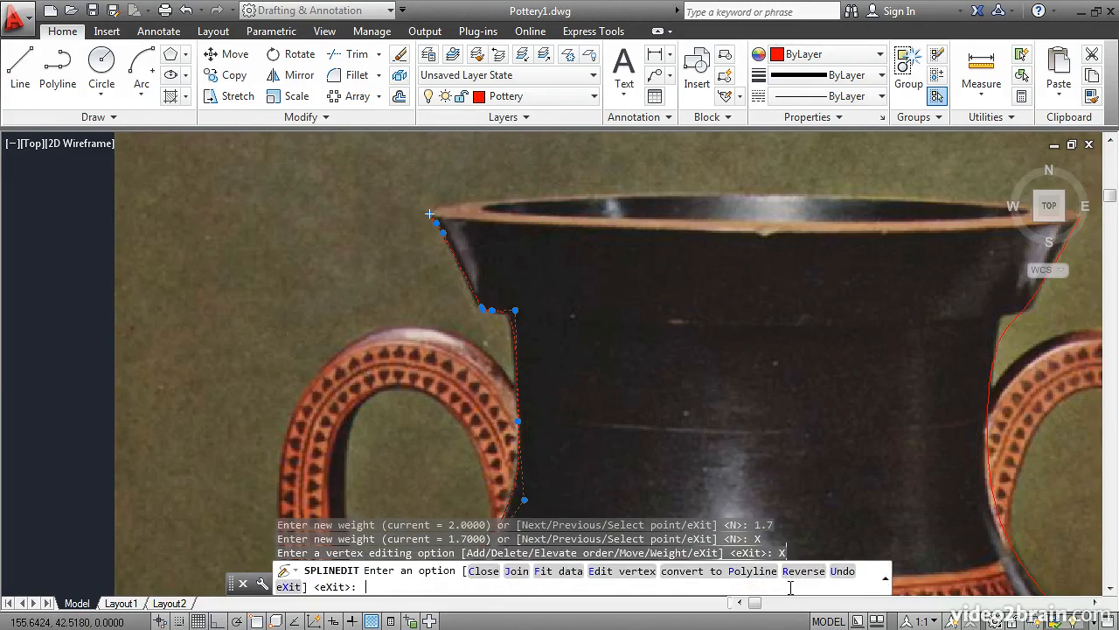
left_click(288, 585)
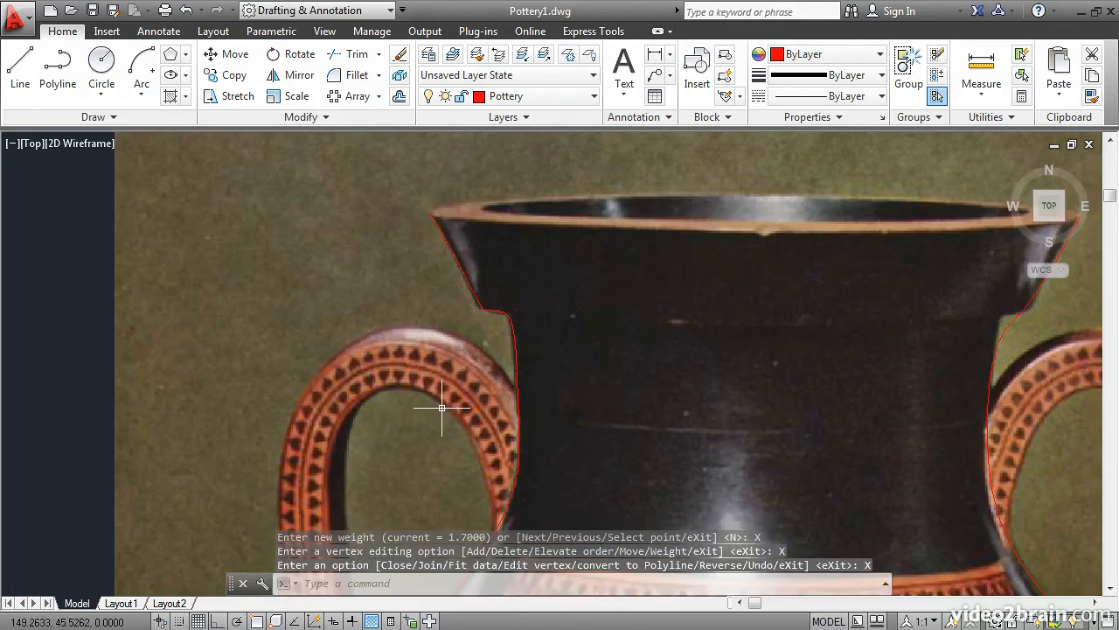
scroll(443, 407, "up", 2)
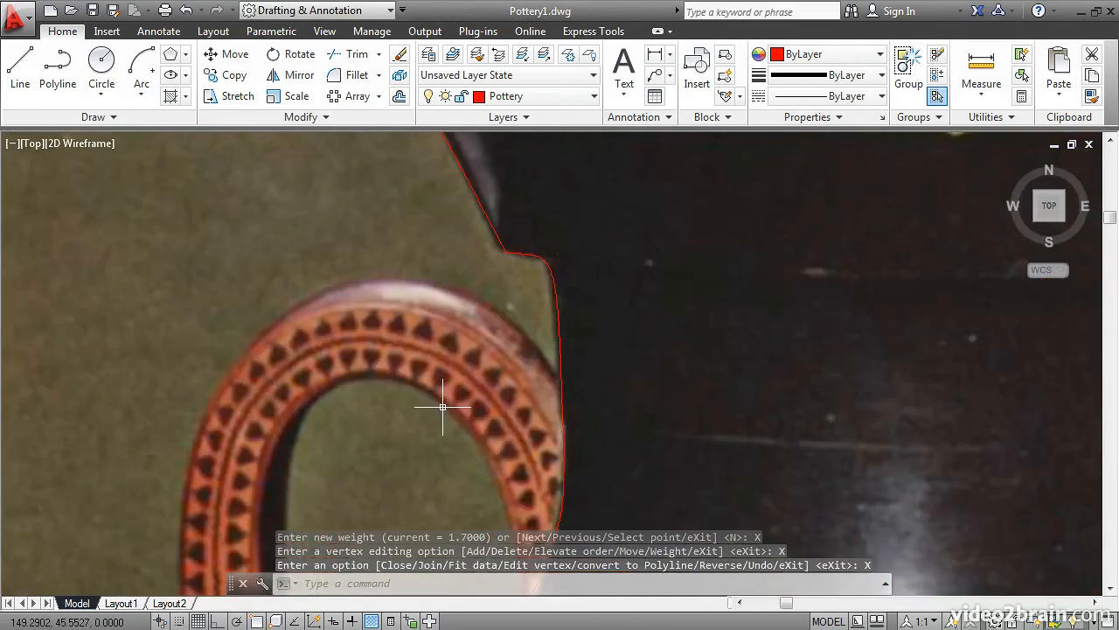